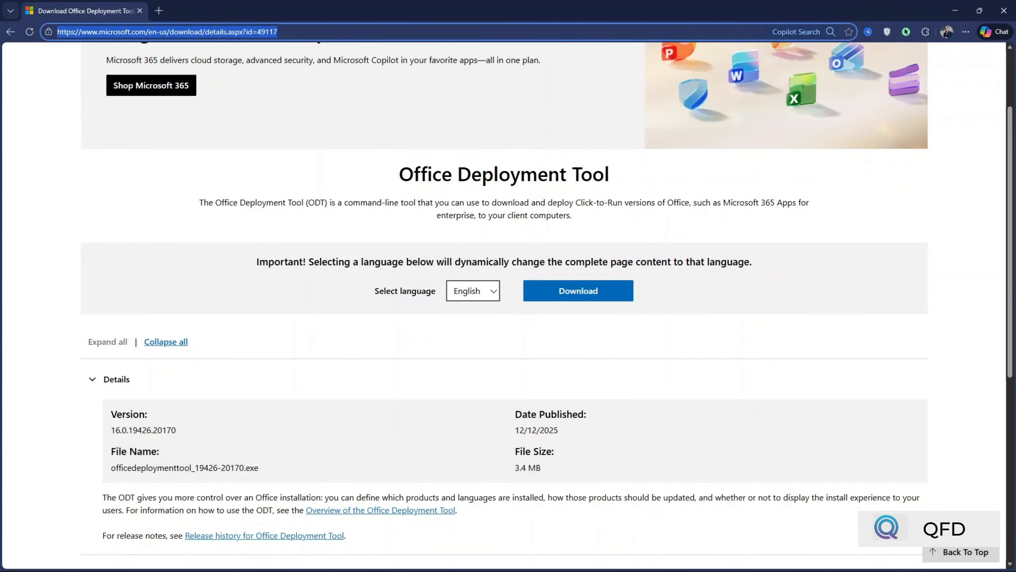
# Download the Office Deployment Tool and run the downloaded officedeploymenttool_19426-20170.exe file.
pyautogui.click(288, 173)
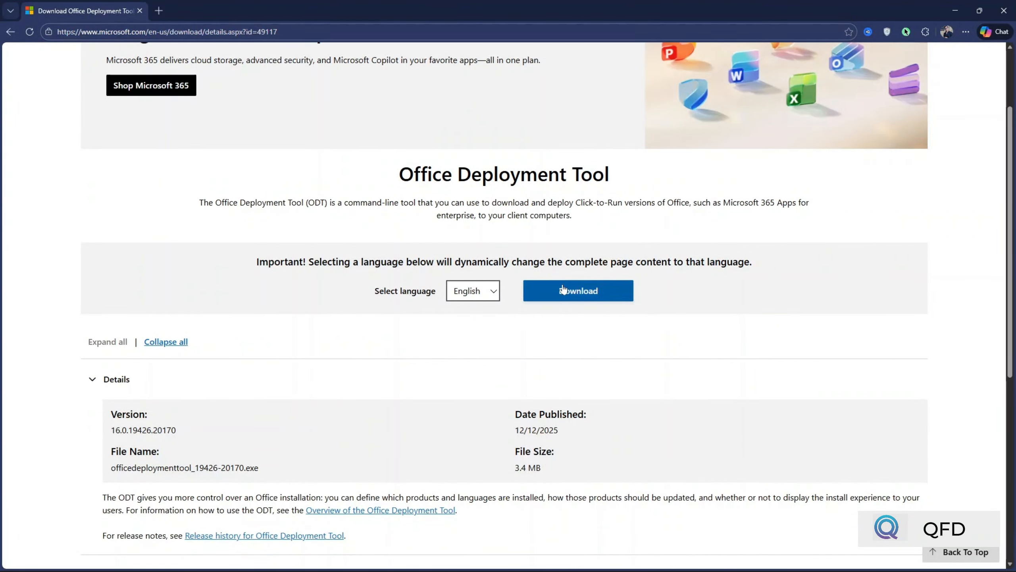
pyautogui.click(609, 295)
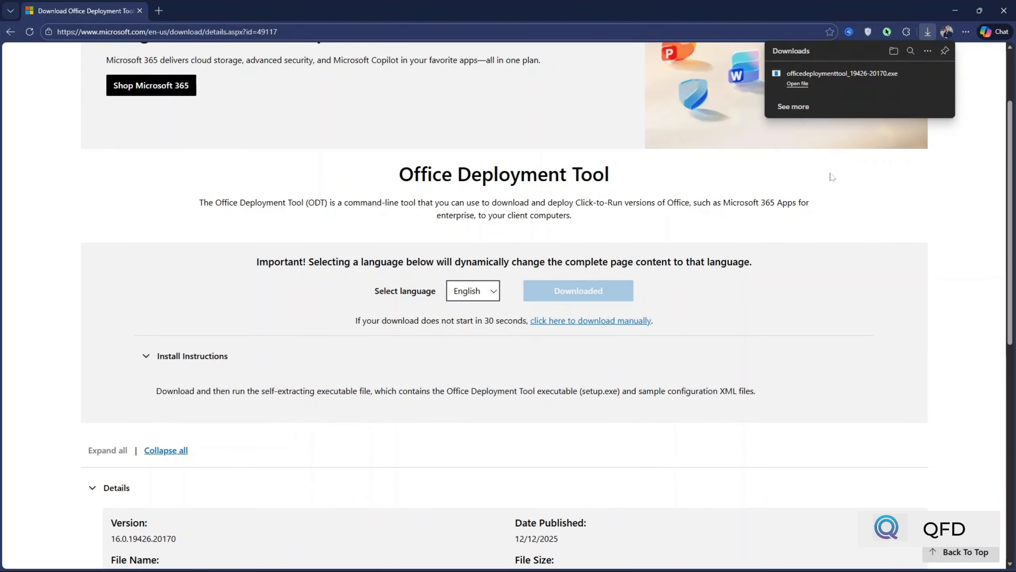
pyautogui.click(798, 85)
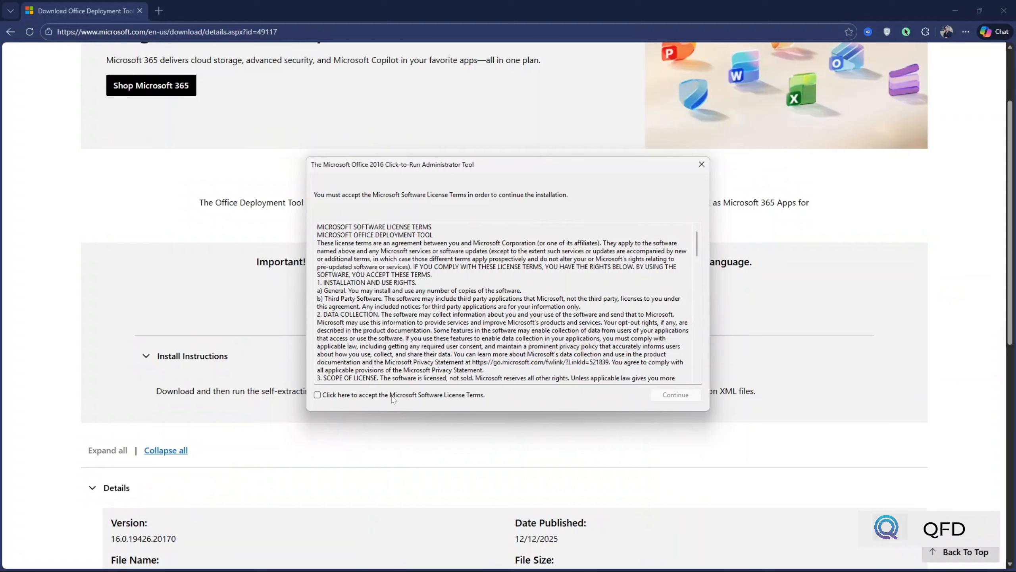
# Accept the Microsoft Software License Terms and extract the deployment tool's files to the Downloads folder.
pyautogui.click(328, 398)
pyautogui.click(676, 395)
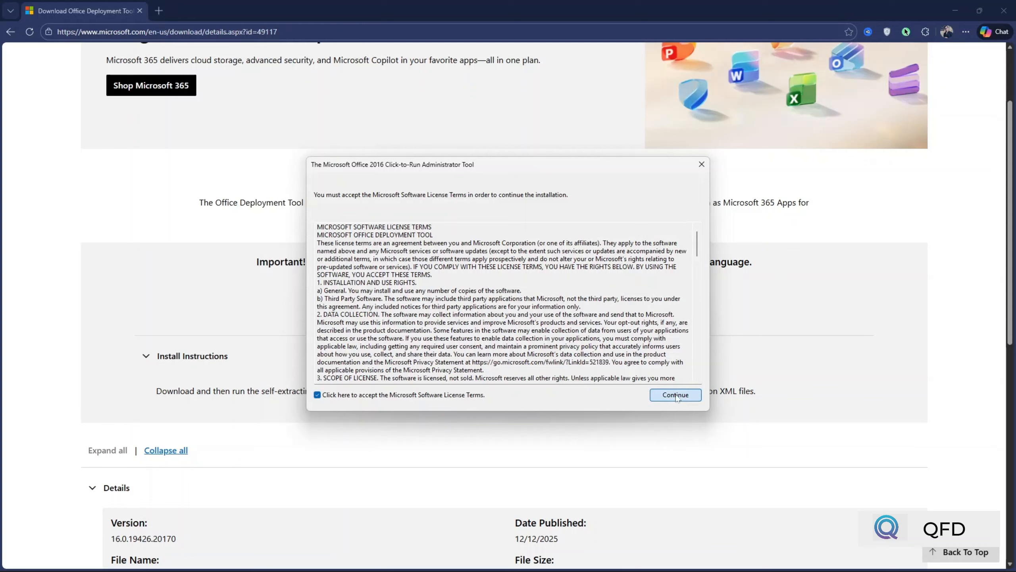
pyautogui.scroll(-1, 541, 301)
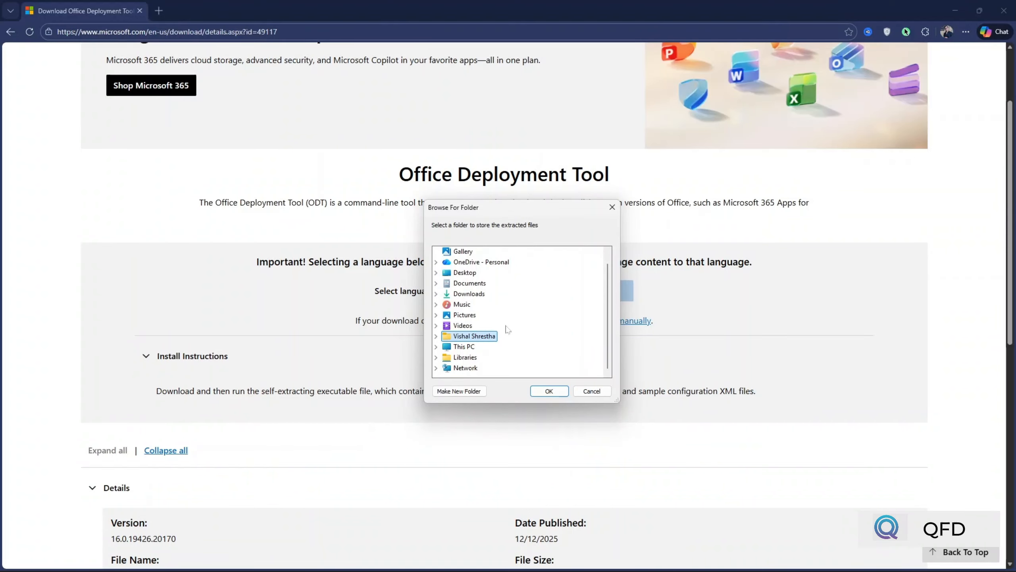
pyautogui.click(472, 346)
pyautogui.scroll(-1, 480, 340)
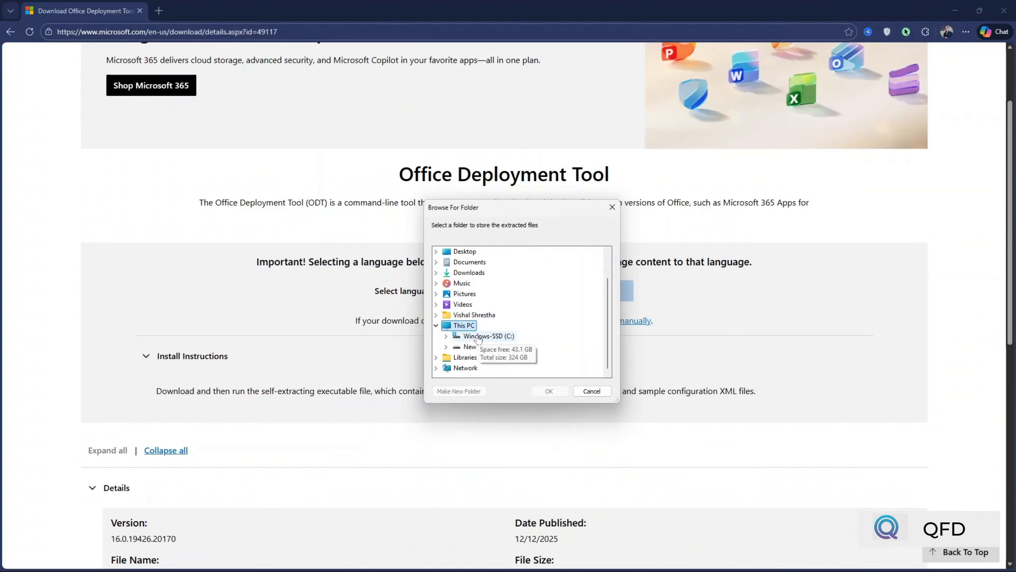
pyautogui.click(466, 274)
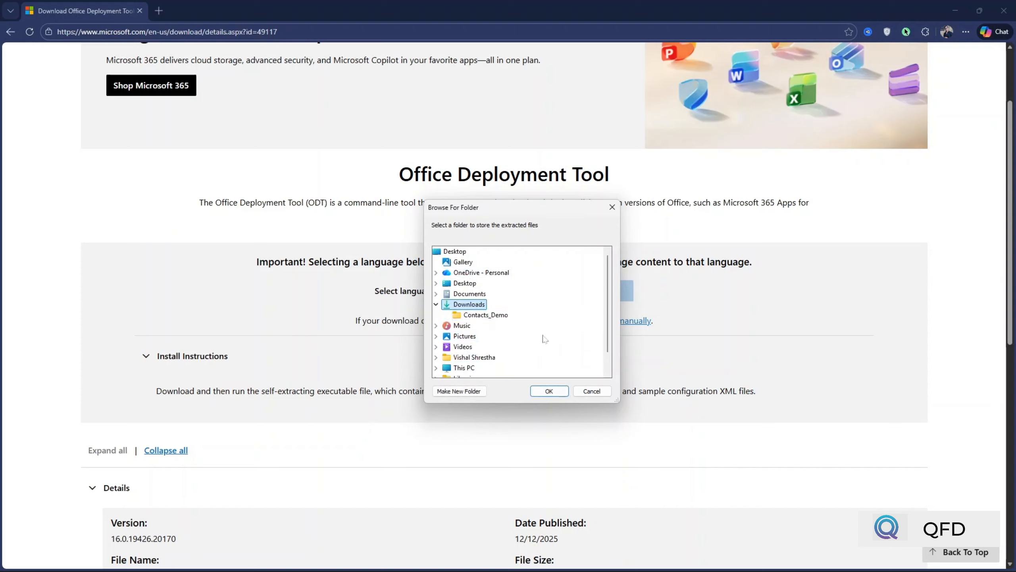
pyautogui.click(551, 394)
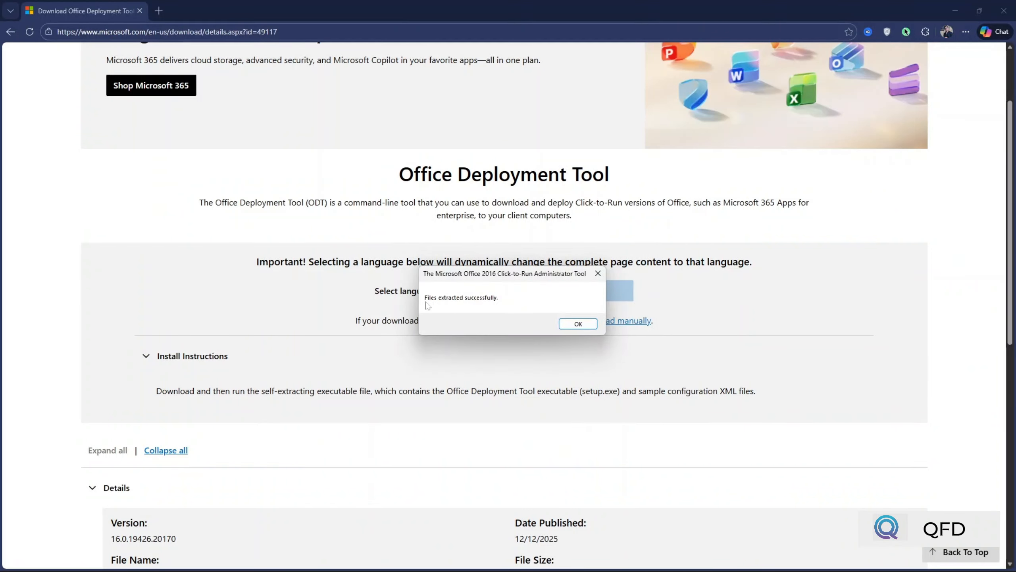
pyautogui.click(578, 325)
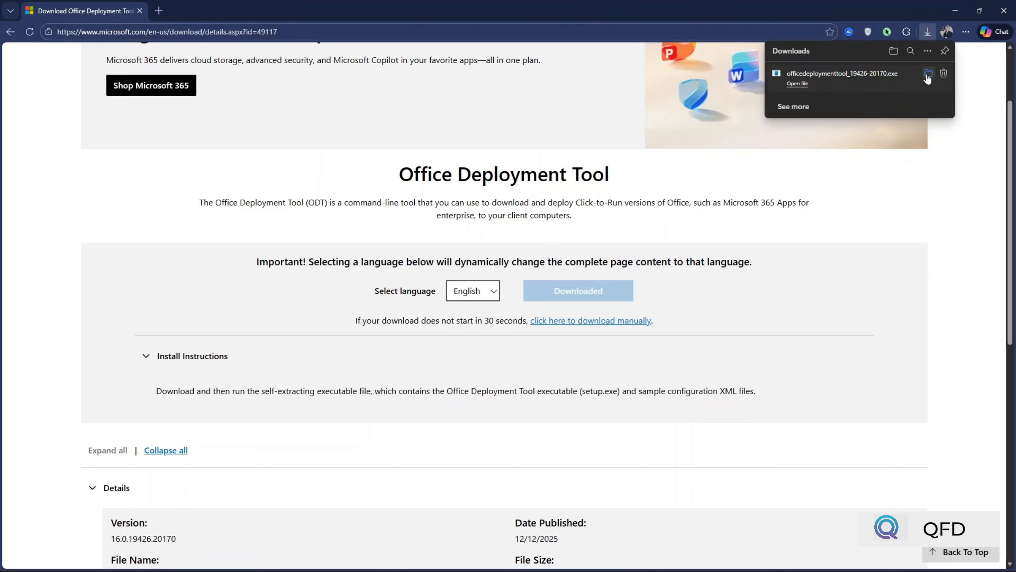
# Open the folder containing the downloaded installer and examine the extracted configuration-Office365-x64.xml and setup.exe files.
pyautogui.click(927, 73)
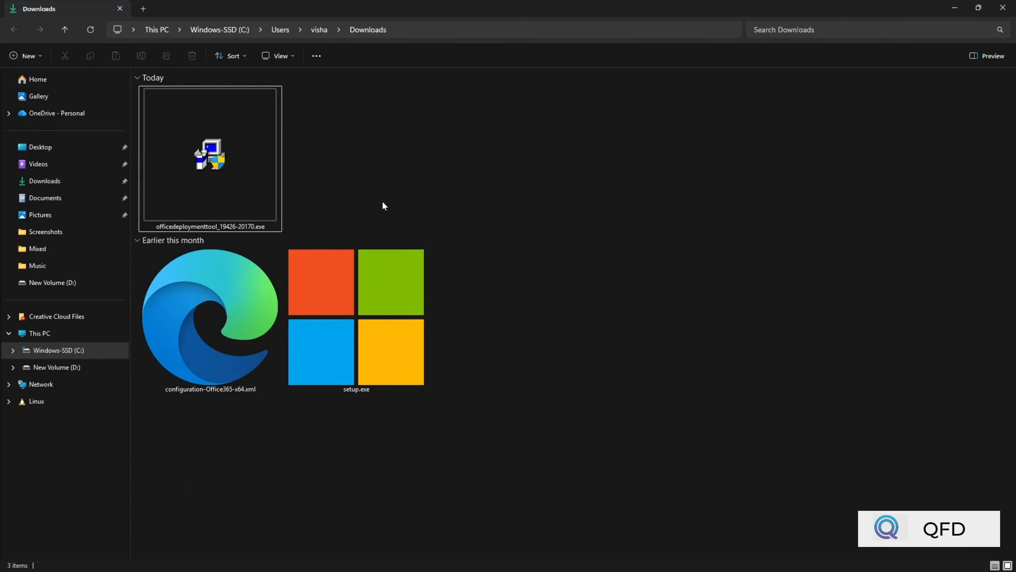
pyautogui.moveTo(492, 430); pyautogui.dragTo(158, 337)
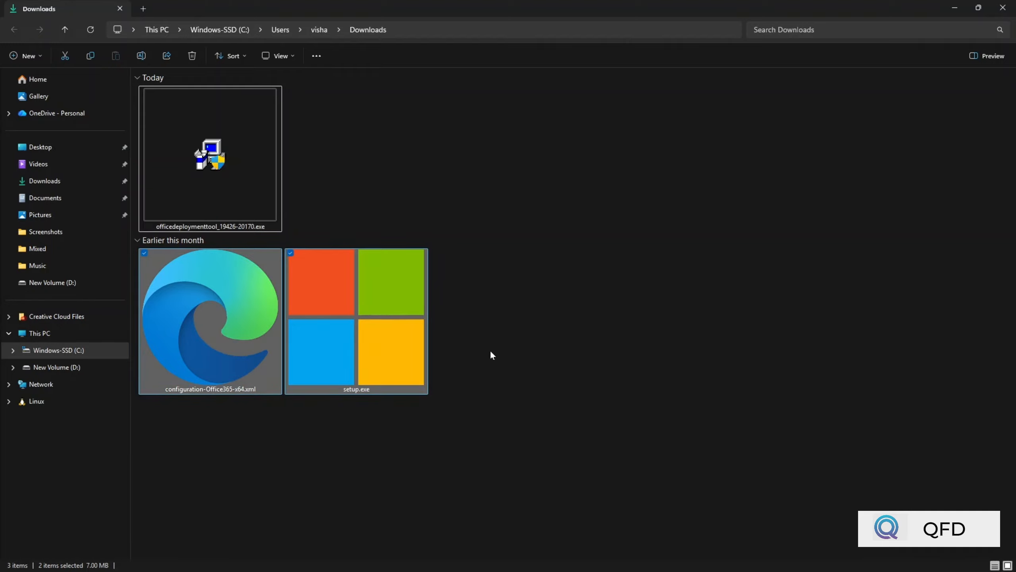
pyautogui.click(175, 173)
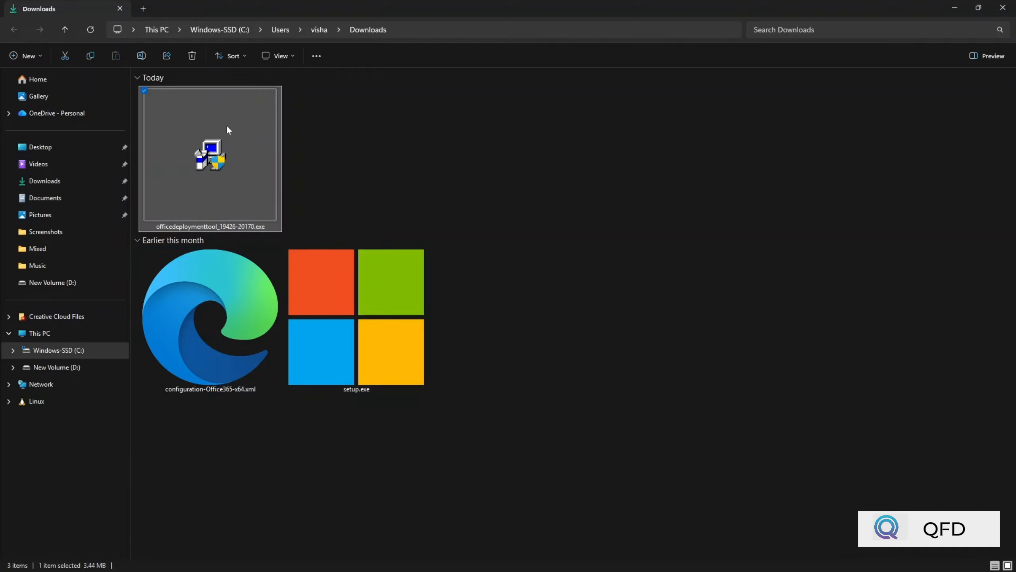
pyautogui.click(218, 399)
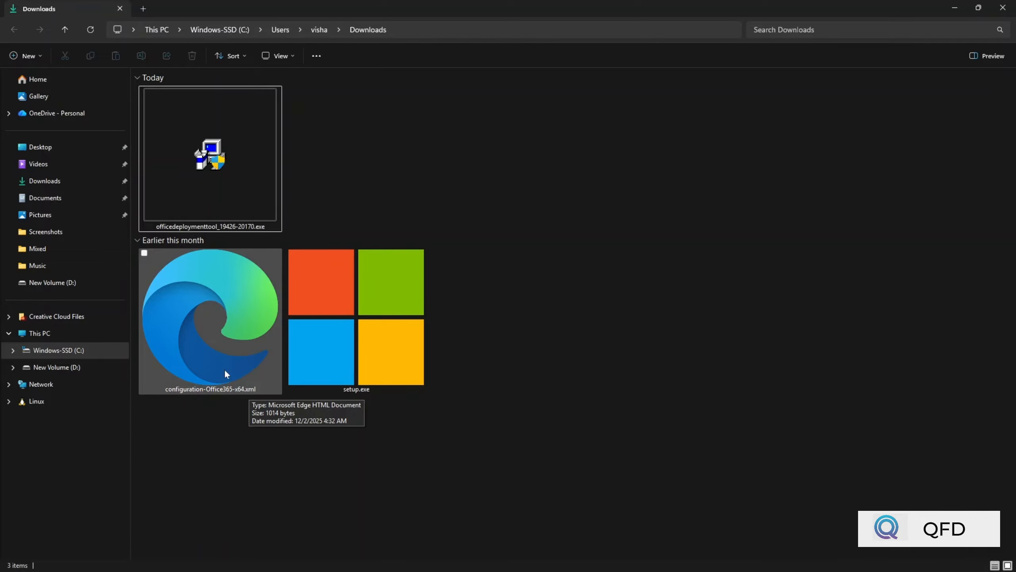
pyautogui.click(212, 331)
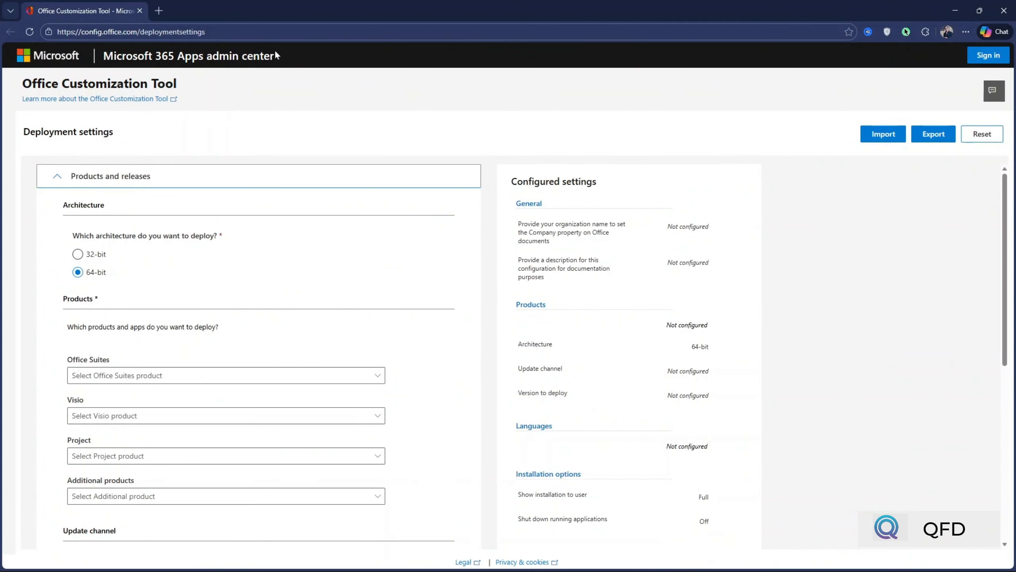
# Choose Office LTSC Standard 2024 - Volume License as the Office suite to deploy.
pyautogui.scroll(-3, 200, 200)
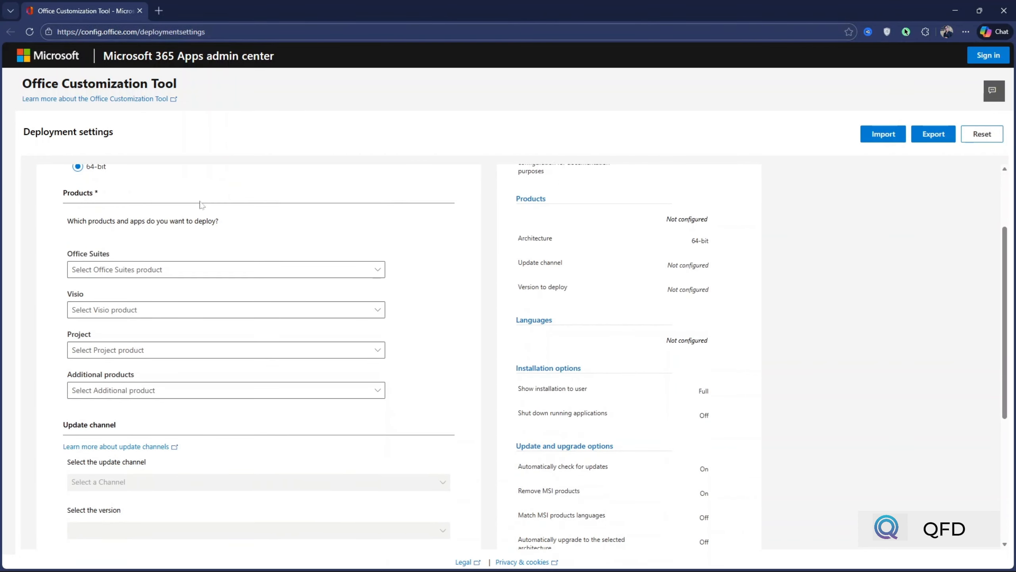
pyautogui.scroll(3, 129, 193)
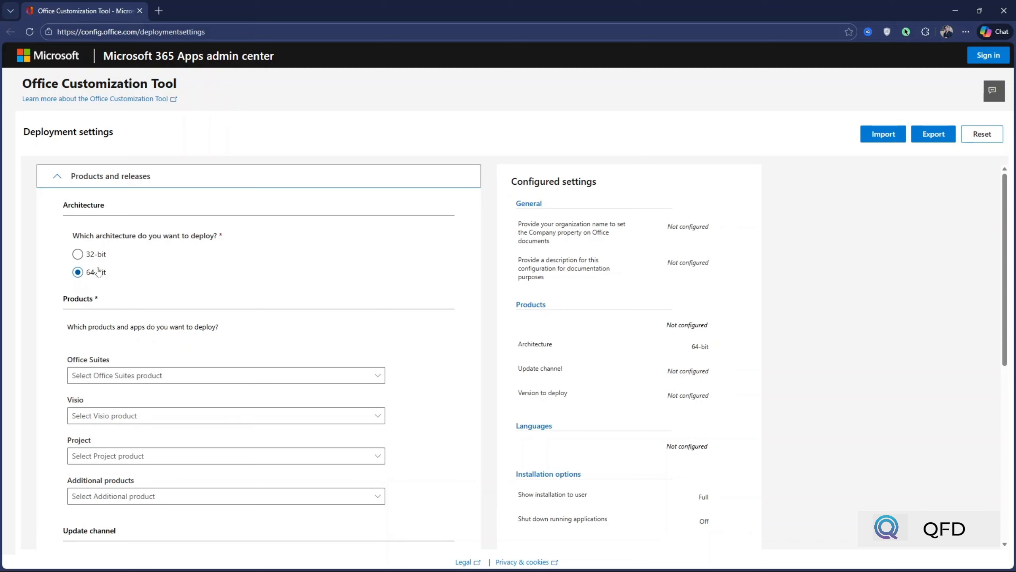
pyautogui.scroll(-1, 136, 259)
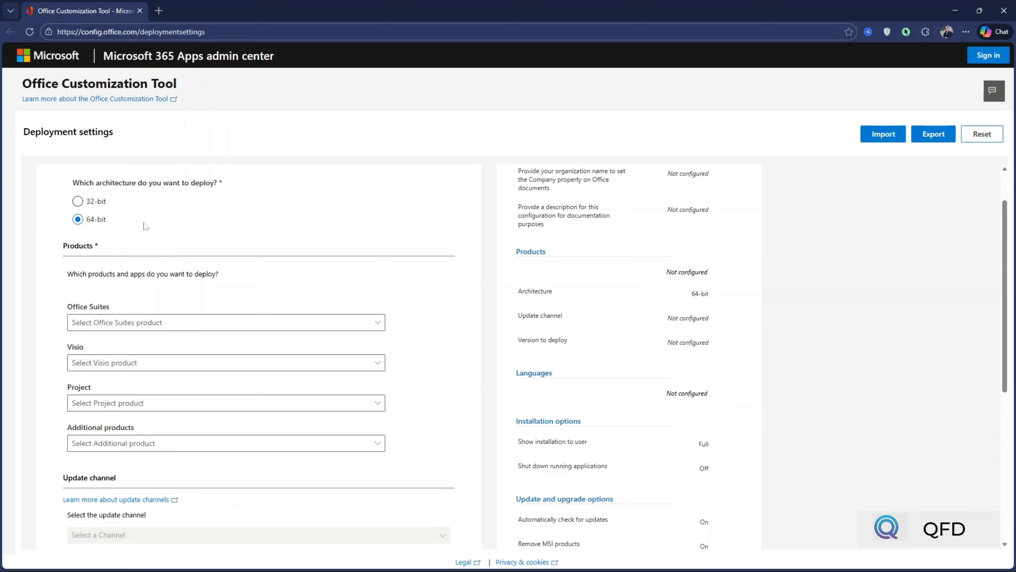
pyautogui.scroll(-1, 145, 226)
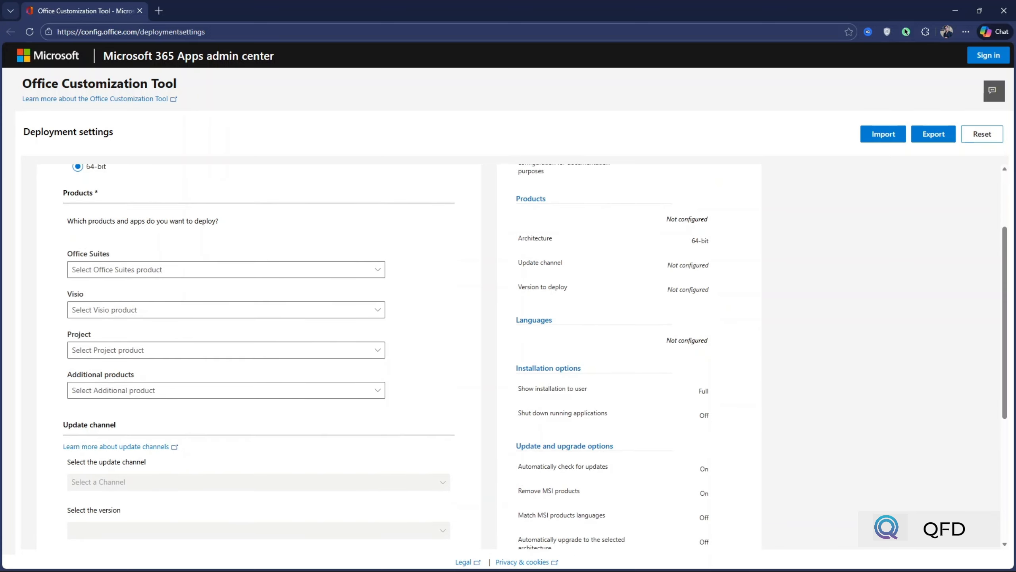
pyautogui.click(205, 269)
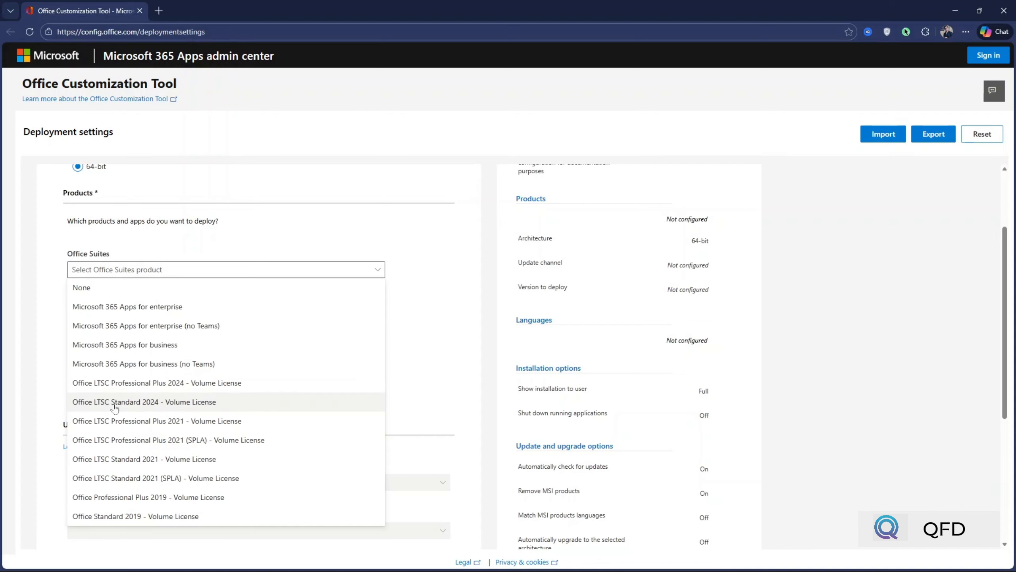
pyautogui.click(165, 402)
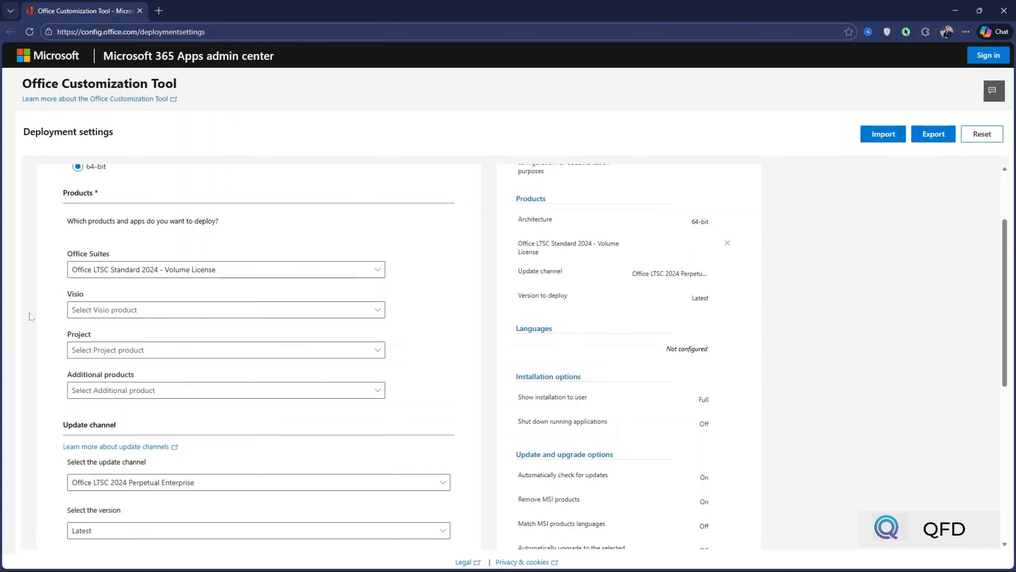
# Review the available Visio, Project and additional product options without adding any of them.
pyautogui.scroll(-3, 164, 320)
pyautogui.click(201, 206)
pyautogui.click(201, 211)
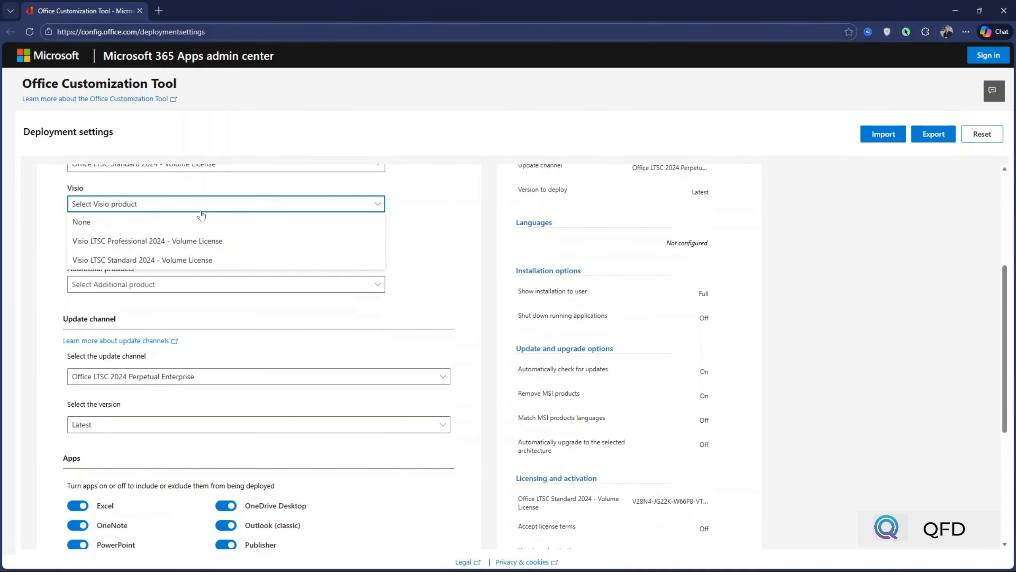
pyautogui.click(148, 207)
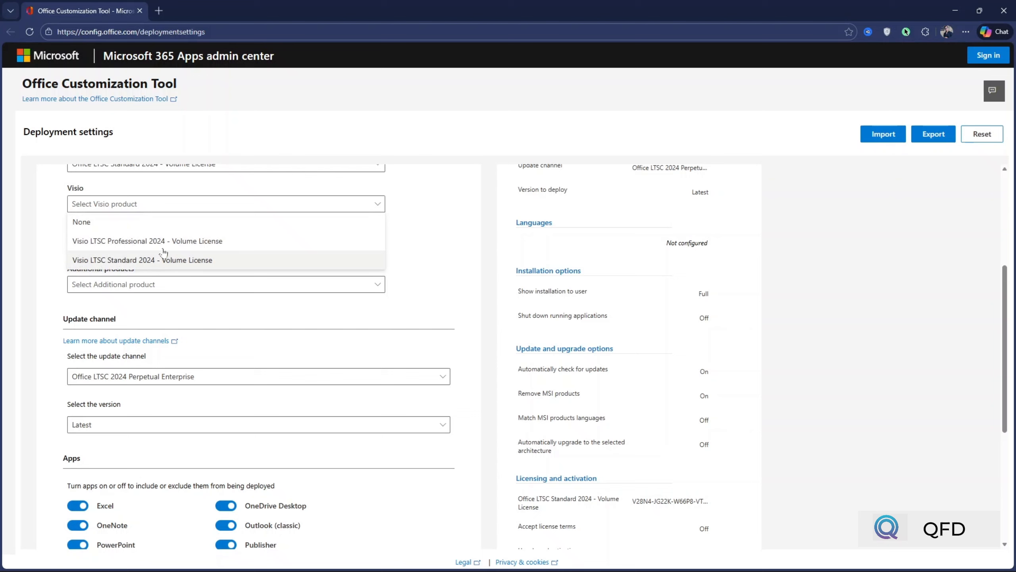
pyautogui.click(45, 245)
pyautogui.scroll(1, 45, 252)
pyautogui.click(90, 297)
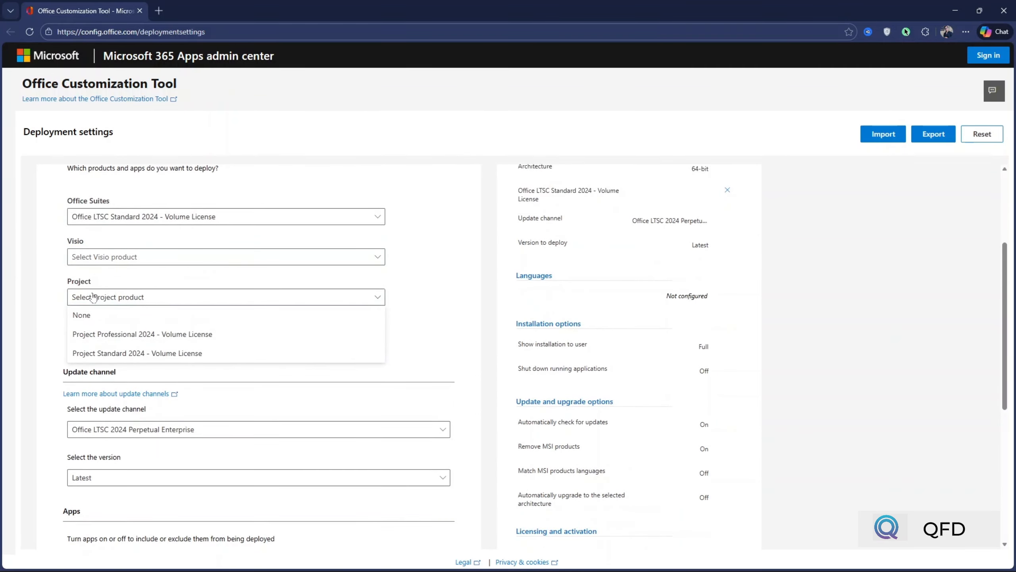
pyautogui.click(39, 314)
pyautogui.scroll(-2, 116, 256)
pyautogui.click(174, 229)
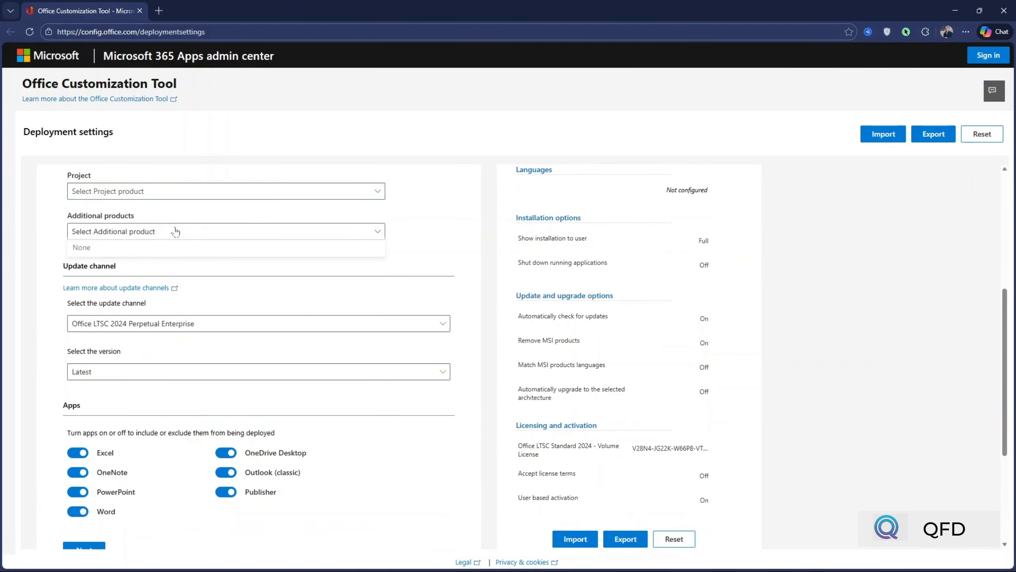
pyautogui.click(174, 229)
pyautogui.click(20, 272)
# Check the version choices for the Office LTSC 2024 Perpetual Enterprise update channel.
pyautogui.scroll(-2, 50, 274)
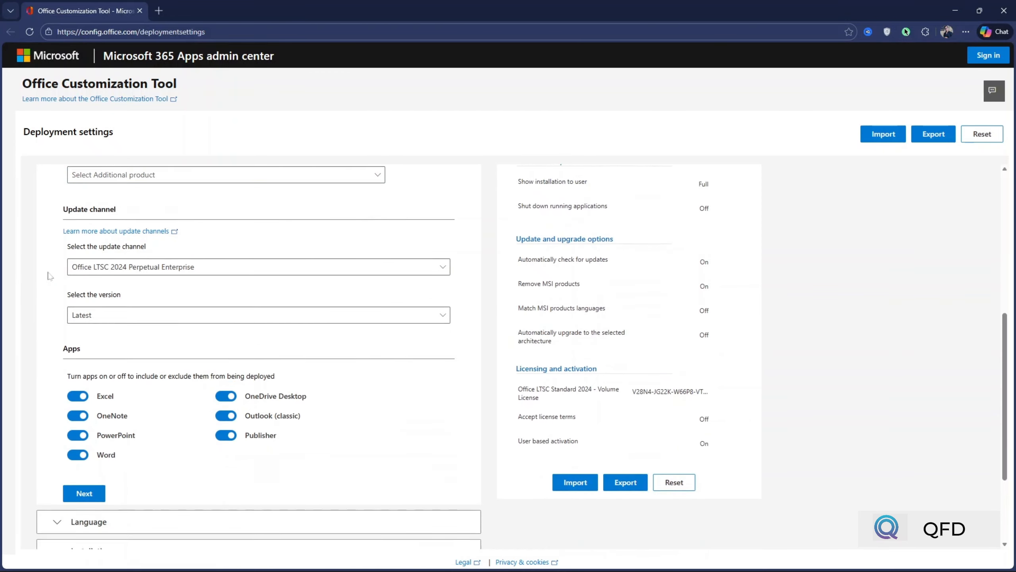
pyautogui.click(114, 265)
pyautogui.click(113, 265)
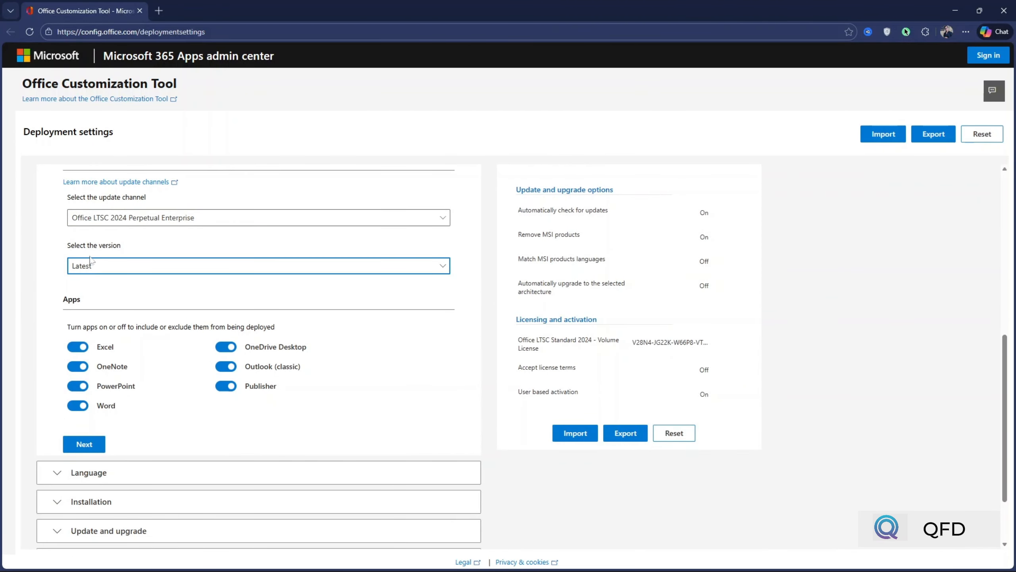
# Exclude Publisher, Outlook (classic), OneDrive Desktop and OneNote from the deployment and continue to the language settings.
pyautogui.scroll(-1, 38, 296)
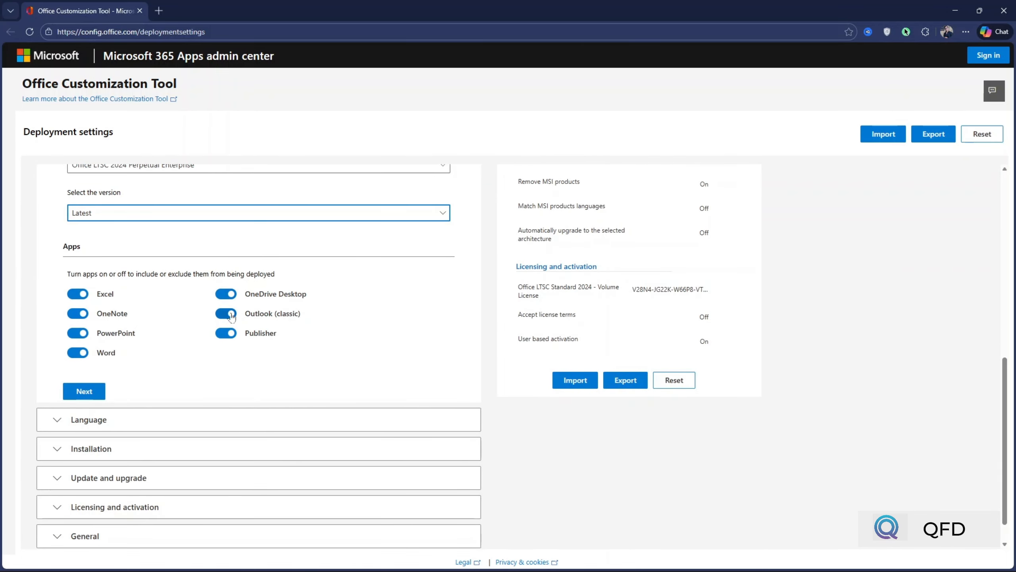
pyautogui.click(225, 334)
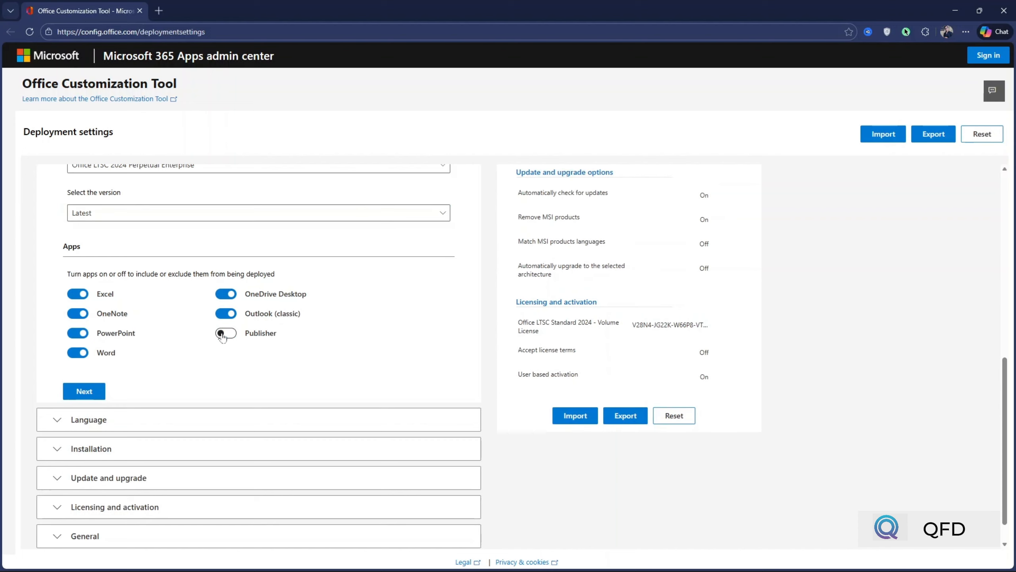
pyautogui.click(224, 315)
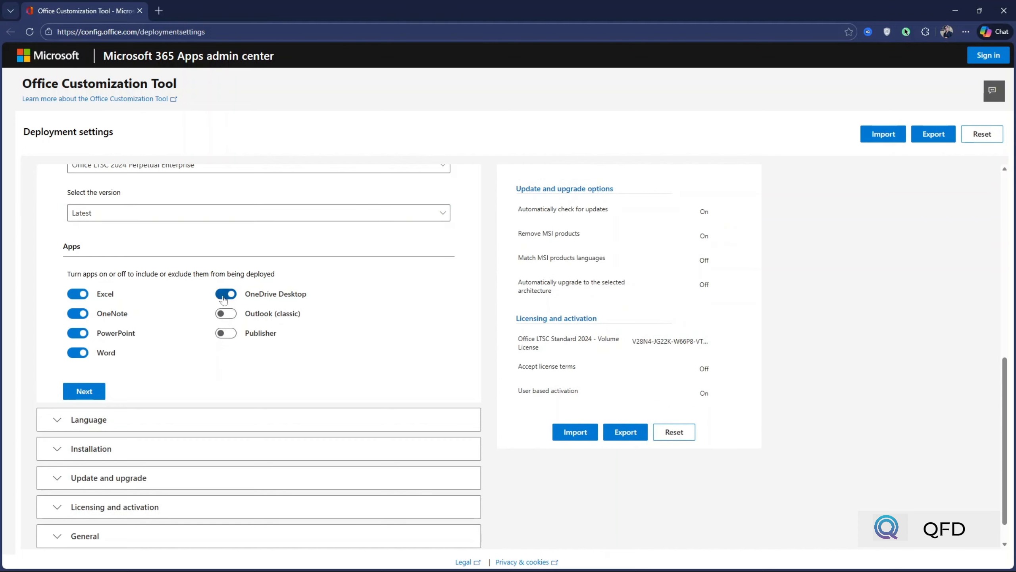
pyautogui.click(225, 297)
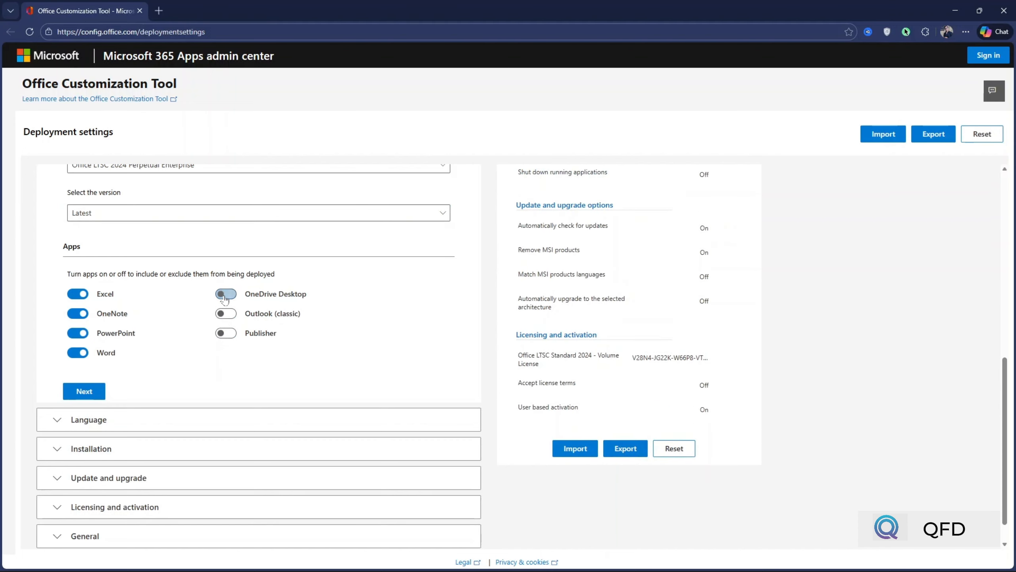
pyautogui.click(73, 316)
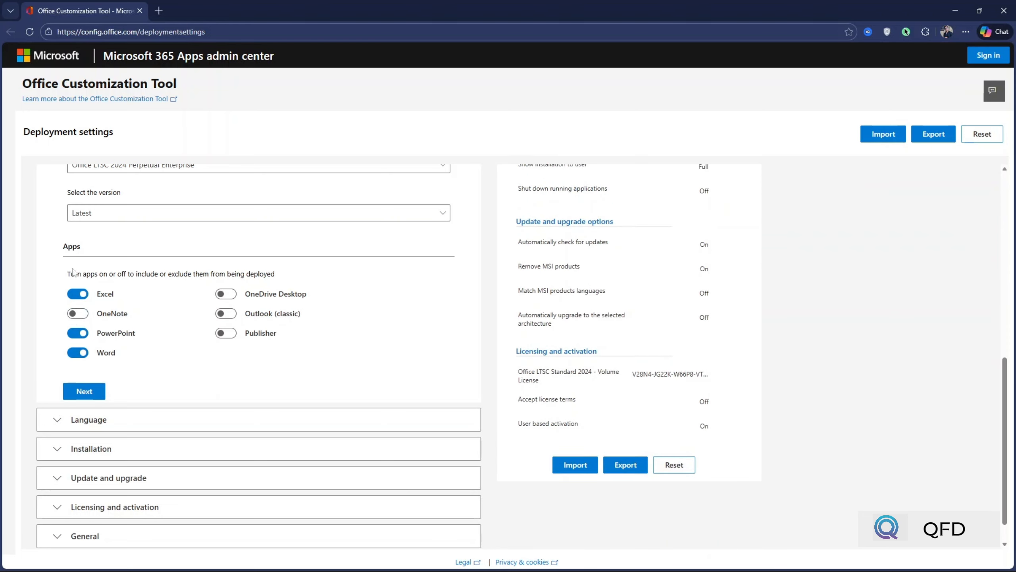
pyautogui.scroll(-1, 193, 331)
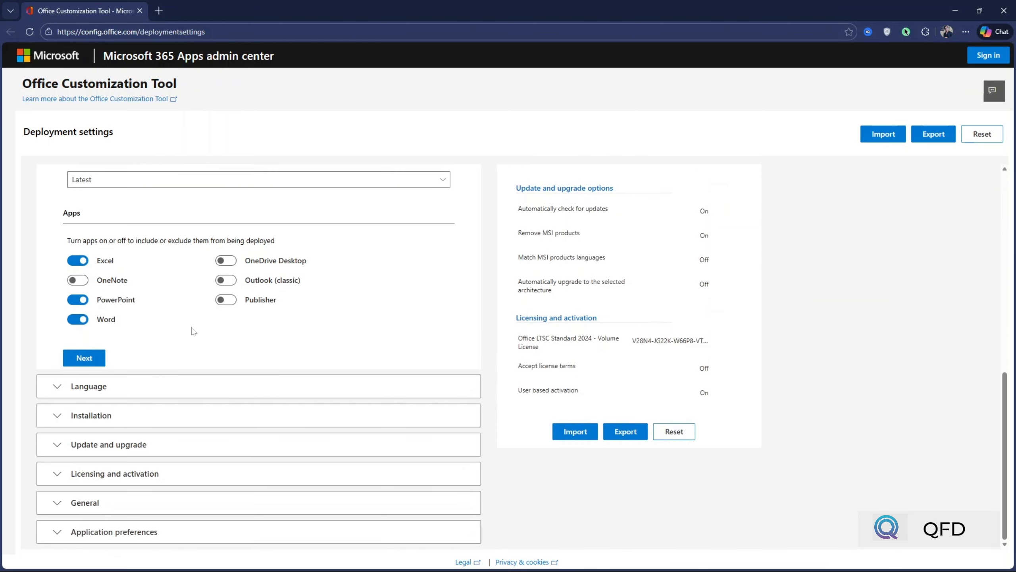
pyautogui.click(94, 360)
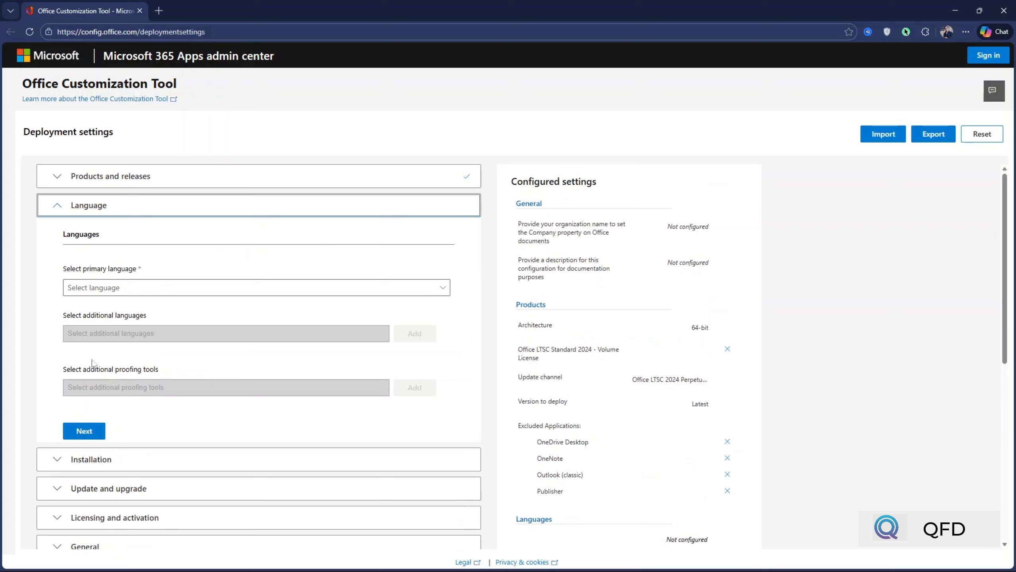
# Set English (United States) as the primary language and continue to the installation options.
pyautogui.click(160, 287)
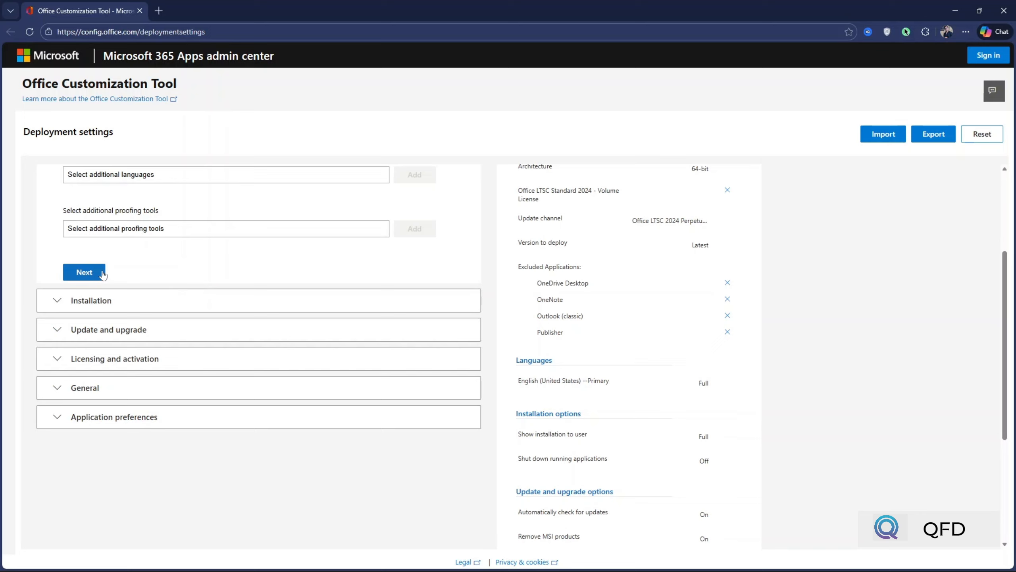
pyautogui.click(102, 276)
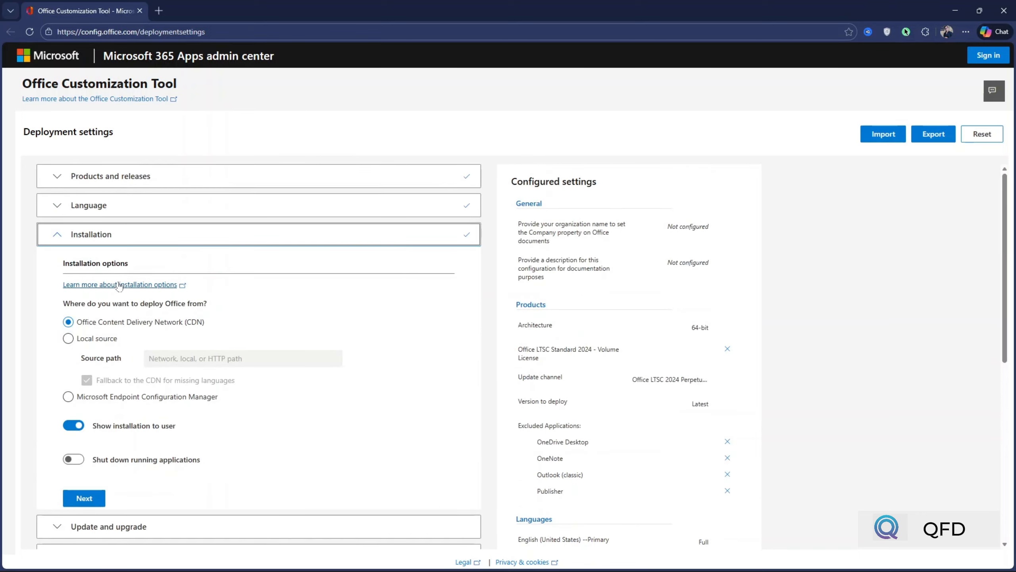
# Accept the default installation, update and upgrade options and continue to the licensing and activation settings.
pyautogui.scroll(-3, 174, 280)
pyautogui.click(84, 392)
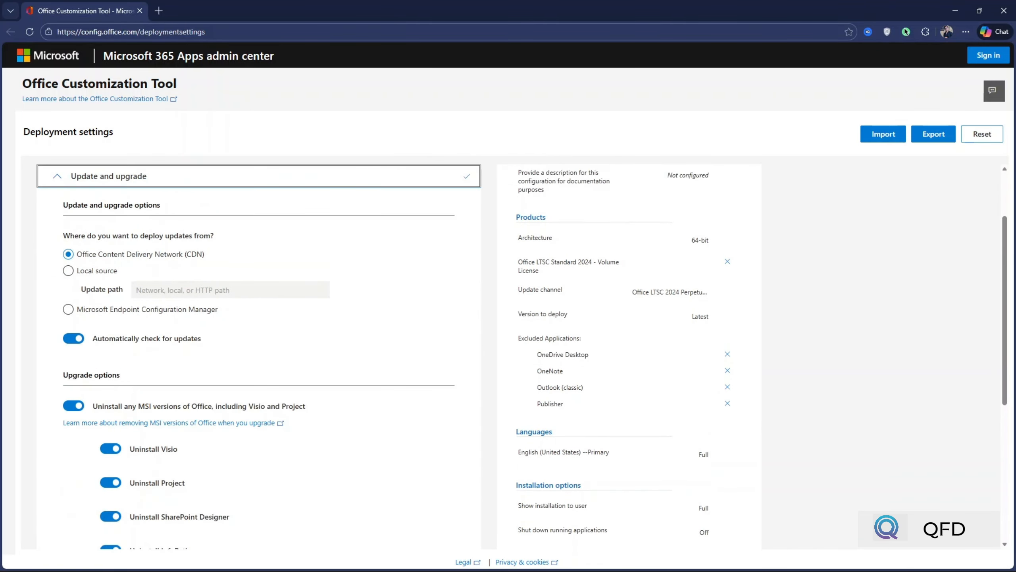
pyautogui.scroll(-5, 296, 277)
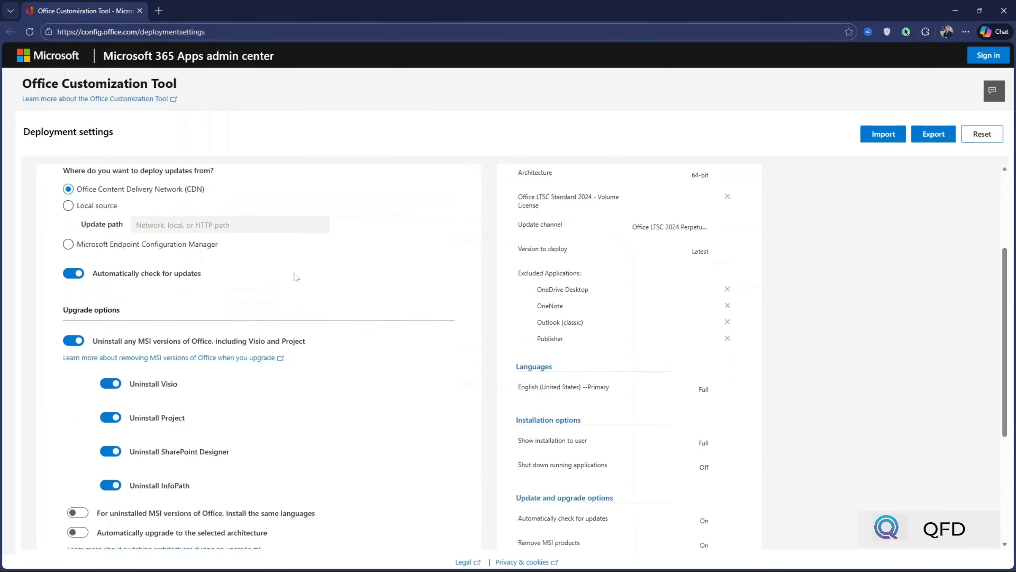
pyautogui.scroll(-3, 76, 364)
pyautogui.click(76, 365)
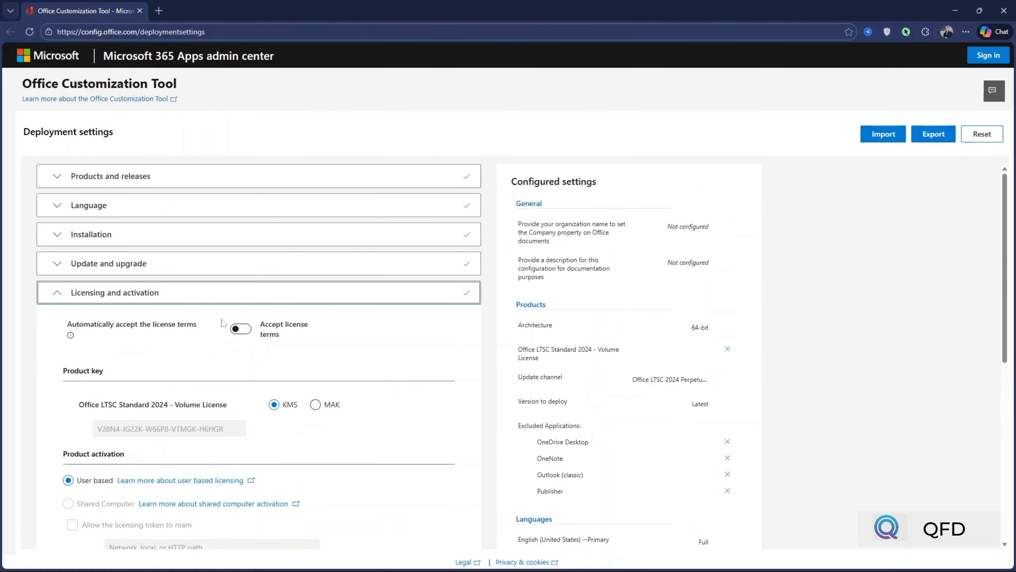
# Keep the KMS and user-based activation settings, leave the general details and application preferences unchanged, and finish the configuration.
pyautogui.scroll(-3, 86, 340)
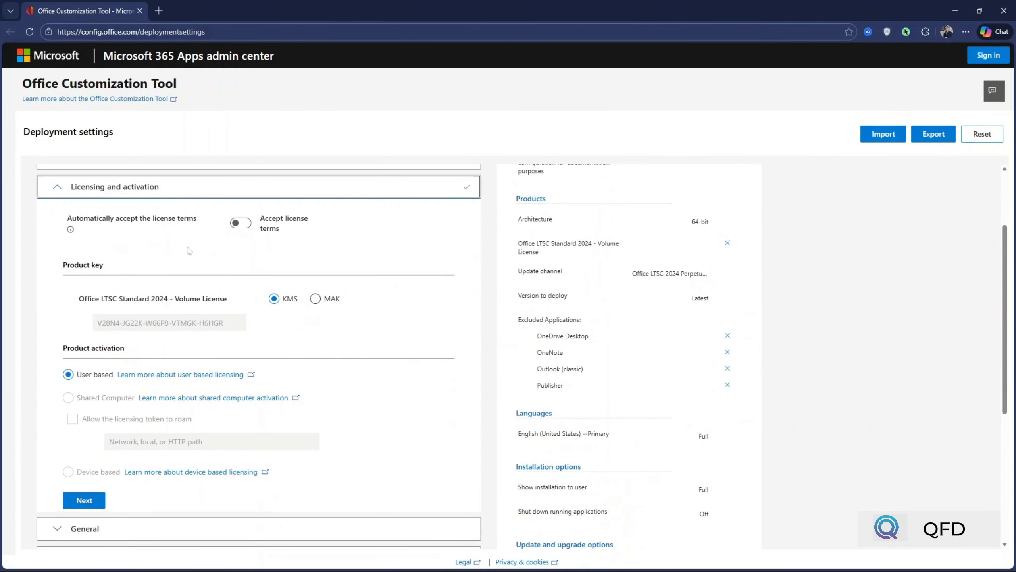
pyautogui.scroll(2, 189, 250)
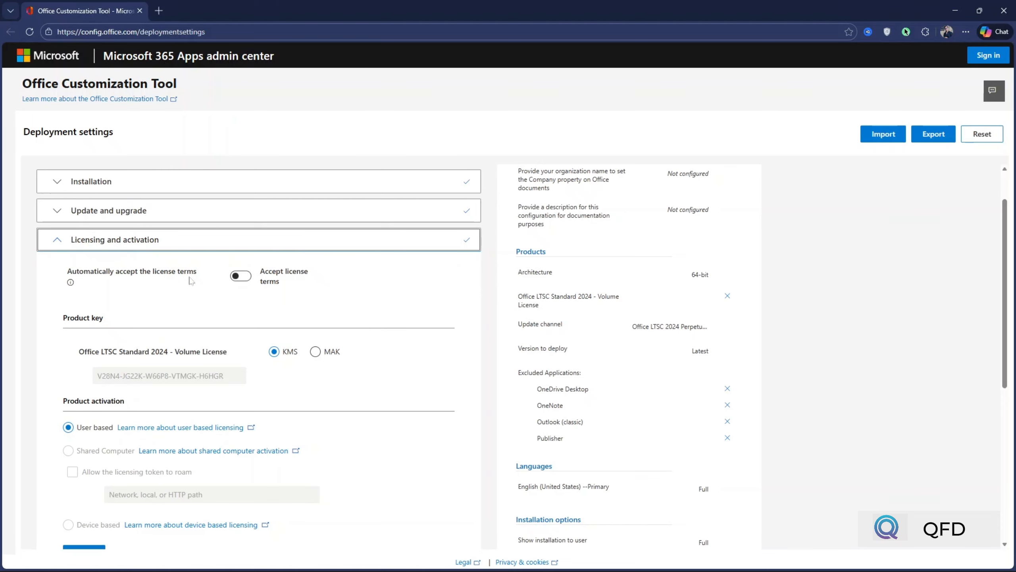
pyautogui.scroll(-5, 190, 280)
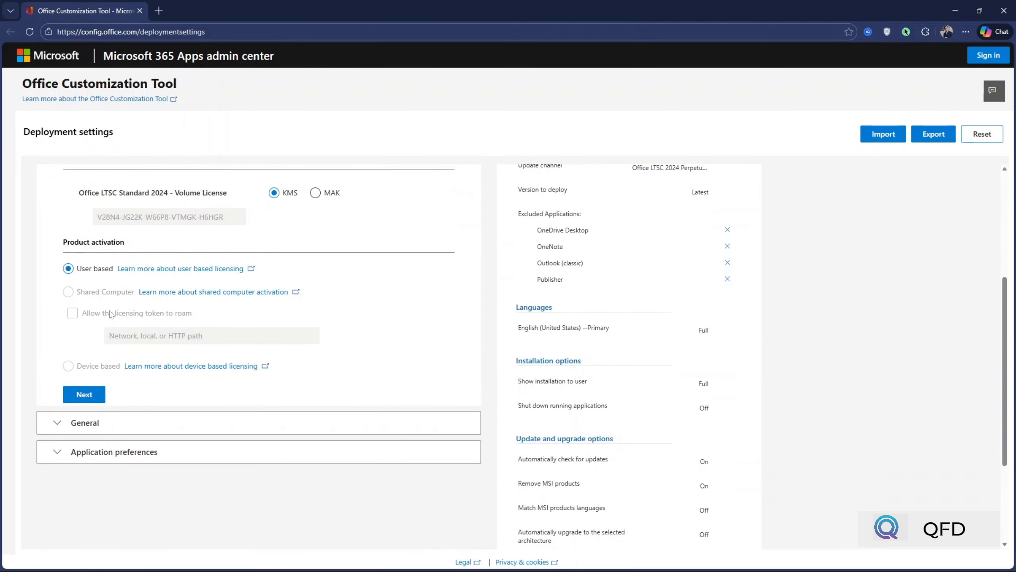
pyautogui.click(86, 394)
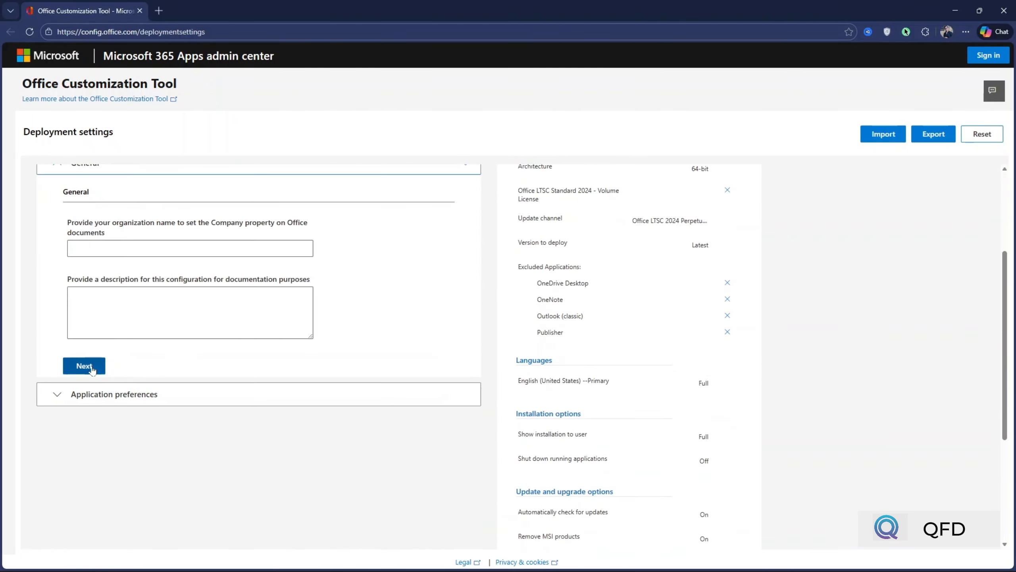
pyautogui.click(85, 366)
pyautogui.scroll(-10, 259, 356)
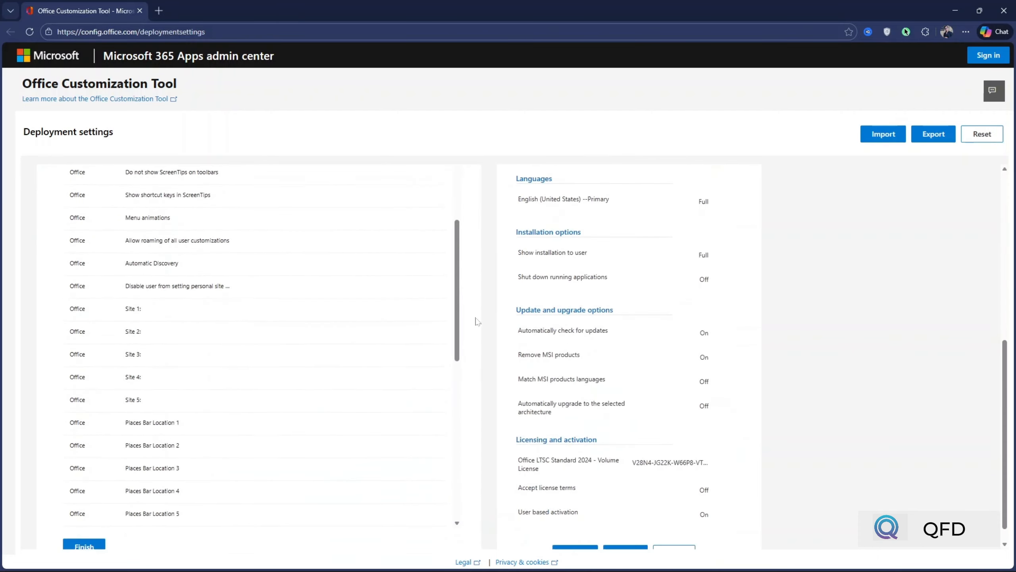
pyautogui.click(82, 531)
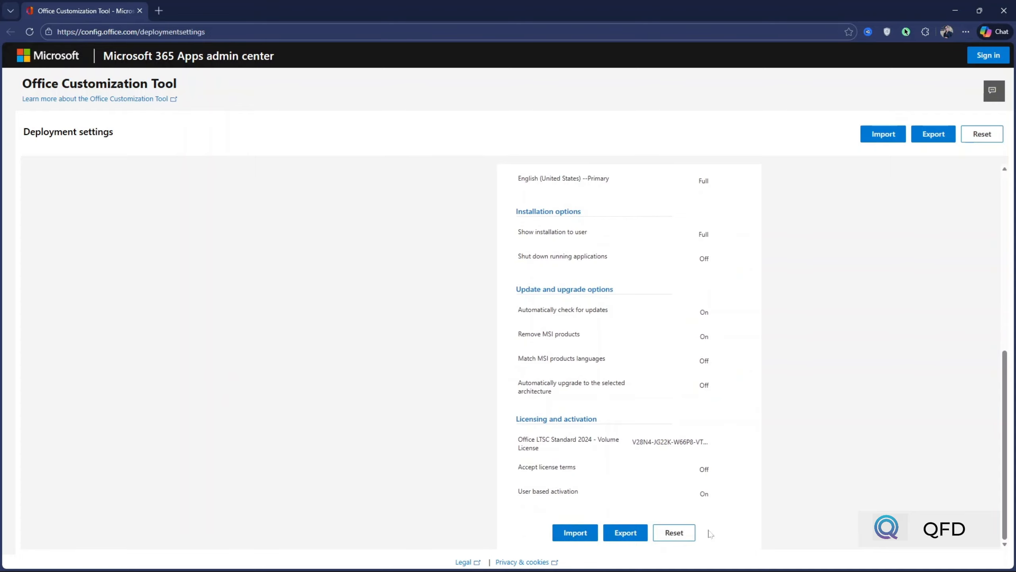
# Start exporting the configuration with Keep Current Settings as the default file format.
pyautogui.click(626, 532)
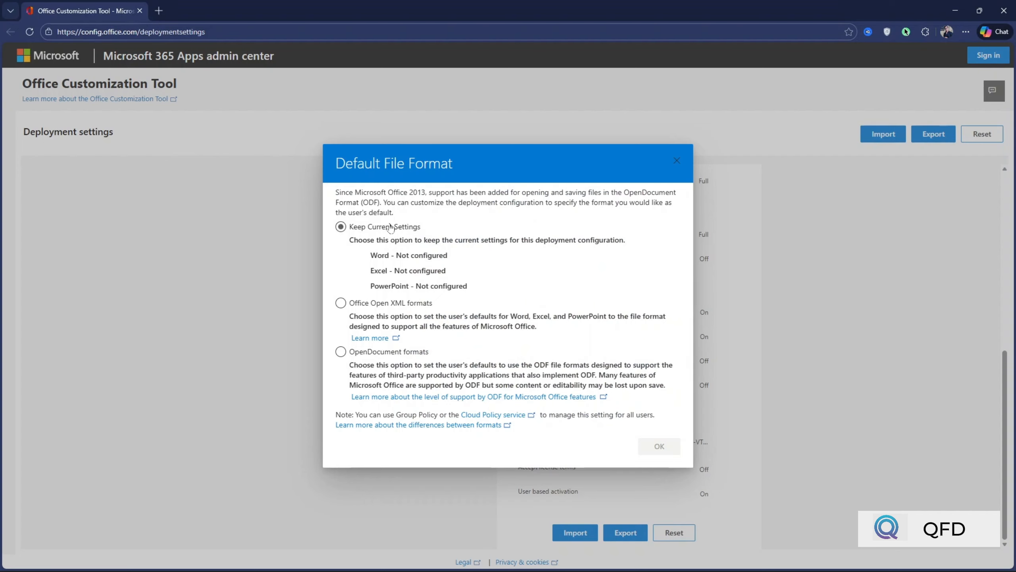
pyautogui.click(361, 227)
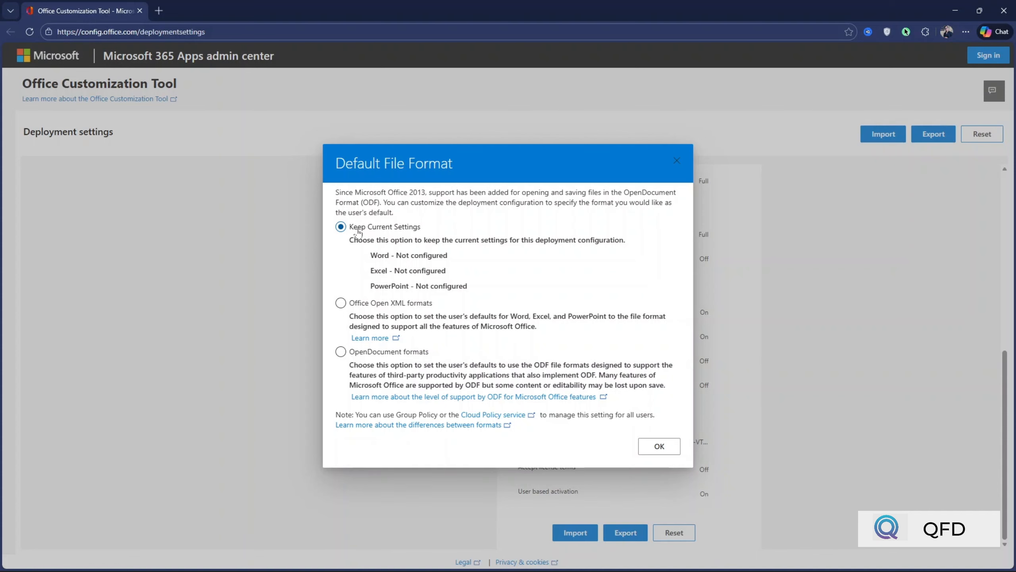
pyautogui.click(659, 446)
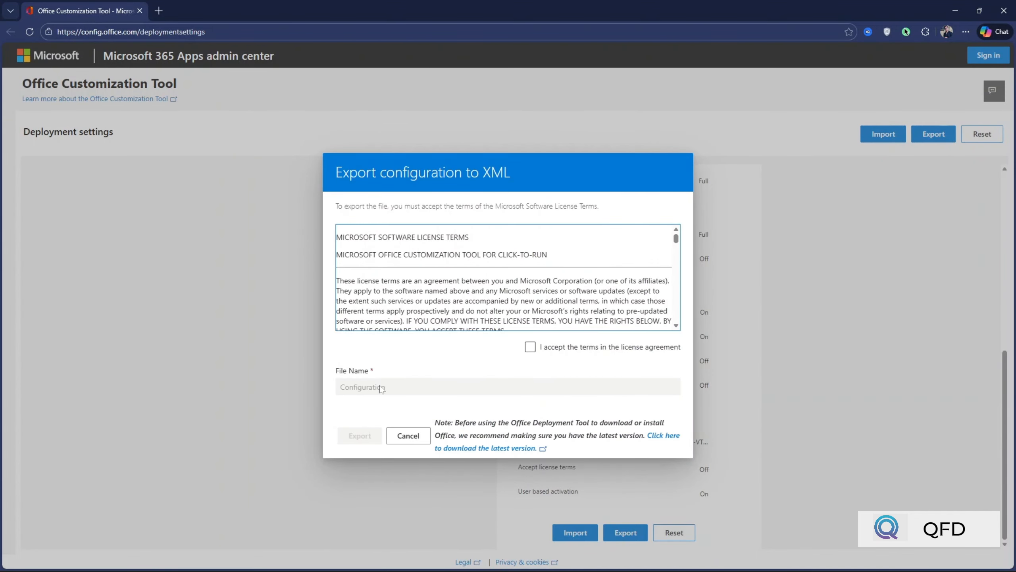
# Accept the license agreement, export the configuration to XML under the file name Configuration, and keep the downloaded file.
pyautogui.click(530, 346)
pyautogui.click(394, 391)
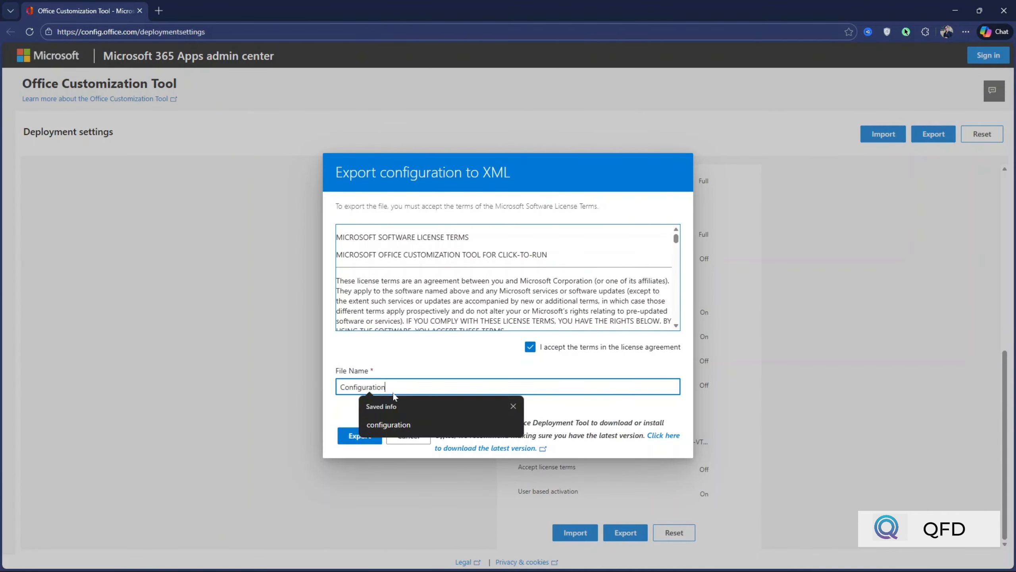
pyautogui.click(472, 363)
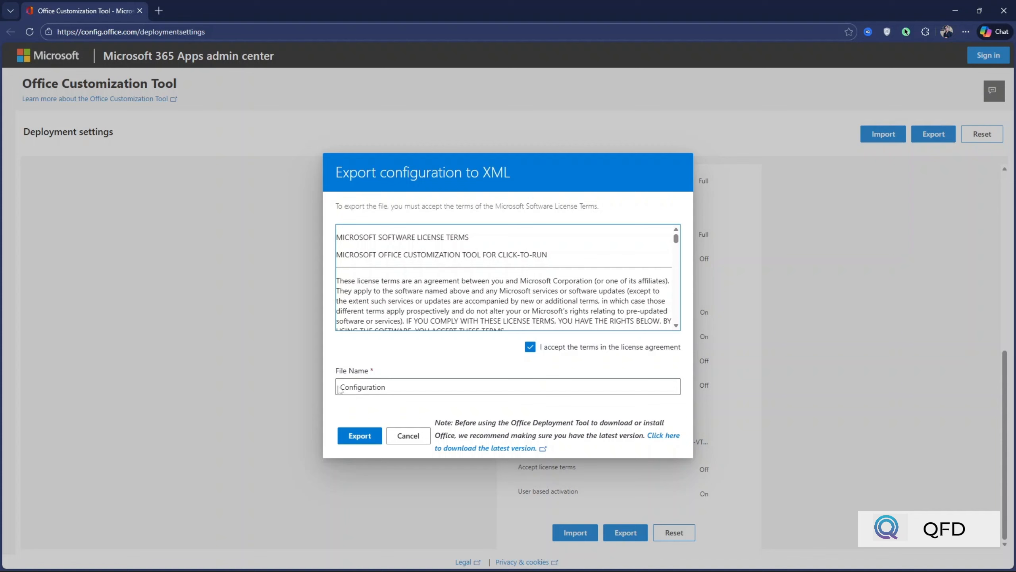
pyautogui.click(360, 440)
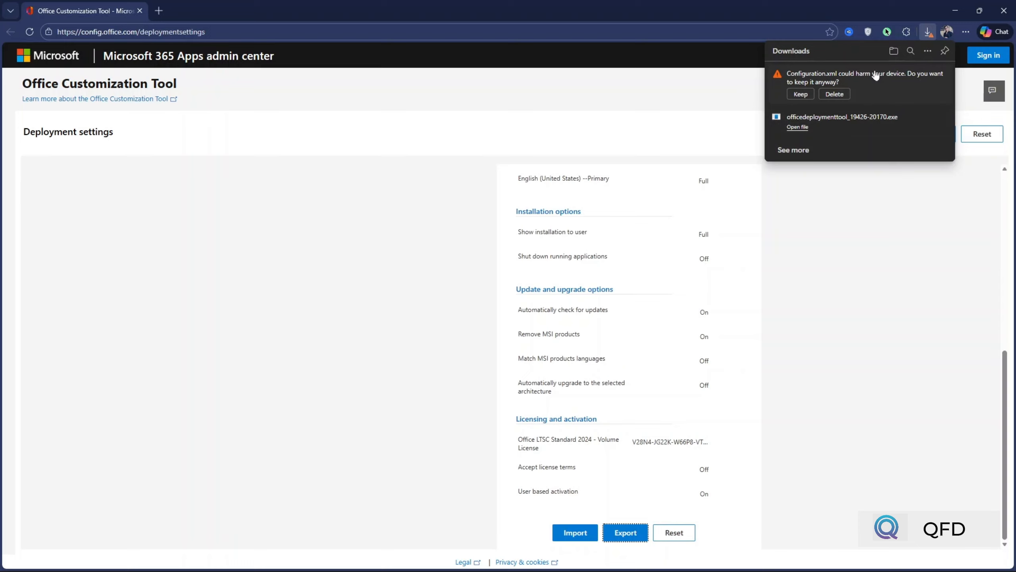
pyautogui.click(799, 94)
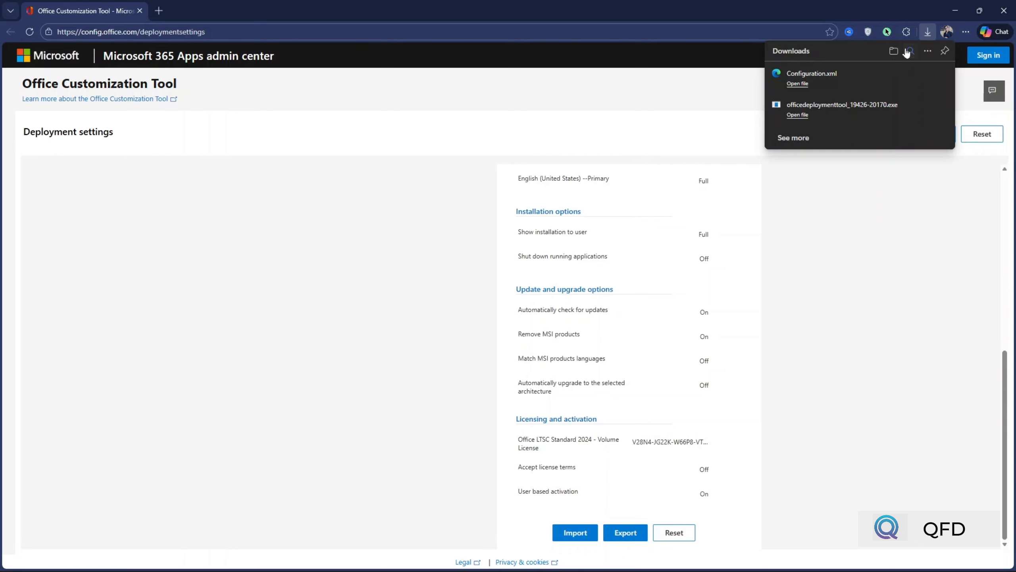
# Switch to the Downloads folder in File Explorer and open a Command Prompt there with cmd.
pyautogui.moveTo(624, 568)
pyautogui.click(575, 562)
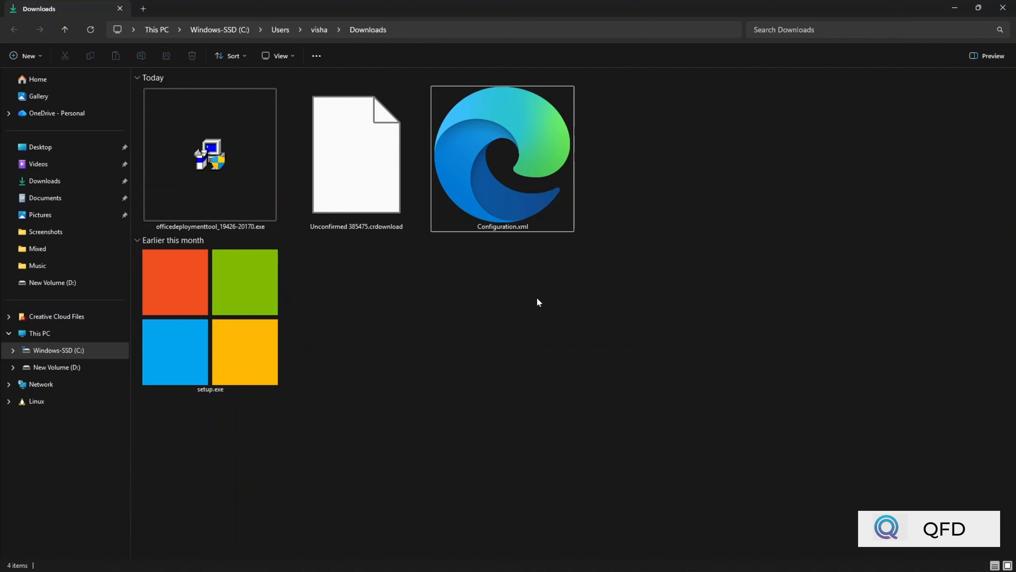
pyautogui.click(506, 186)
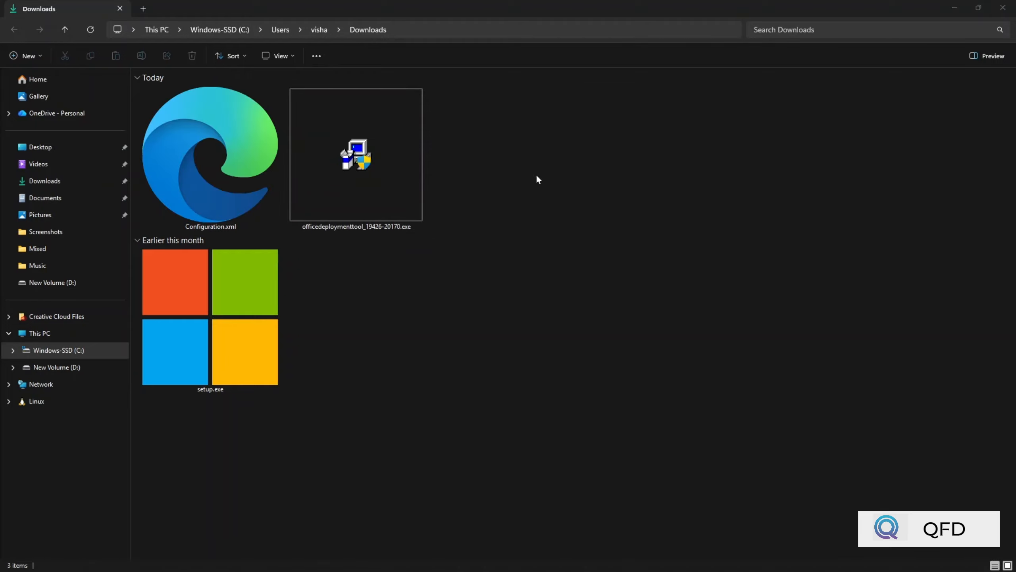
pyautogui.click(603, 33)
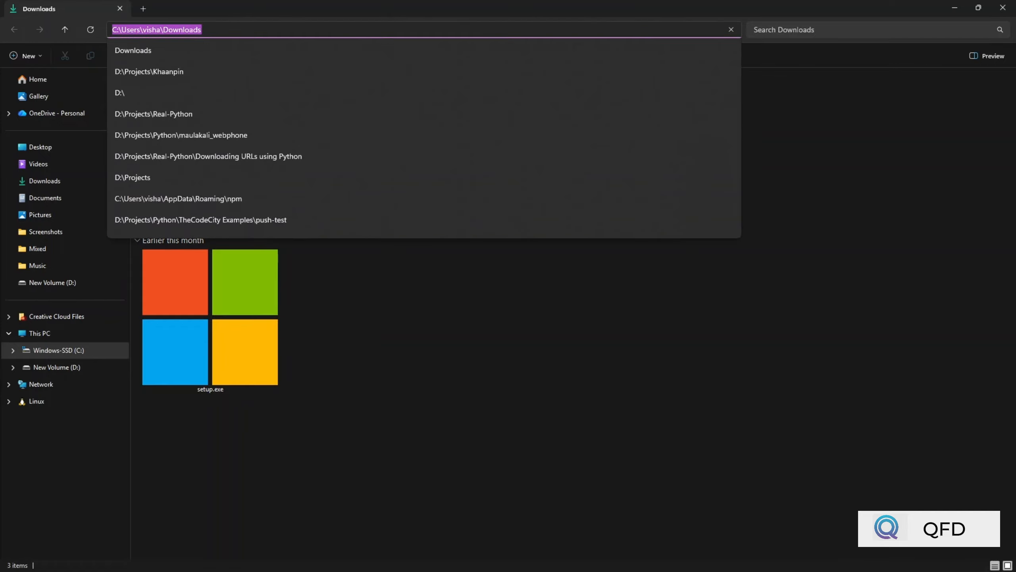
pyautogui.write('cmd')
pyautogui.press('Return')
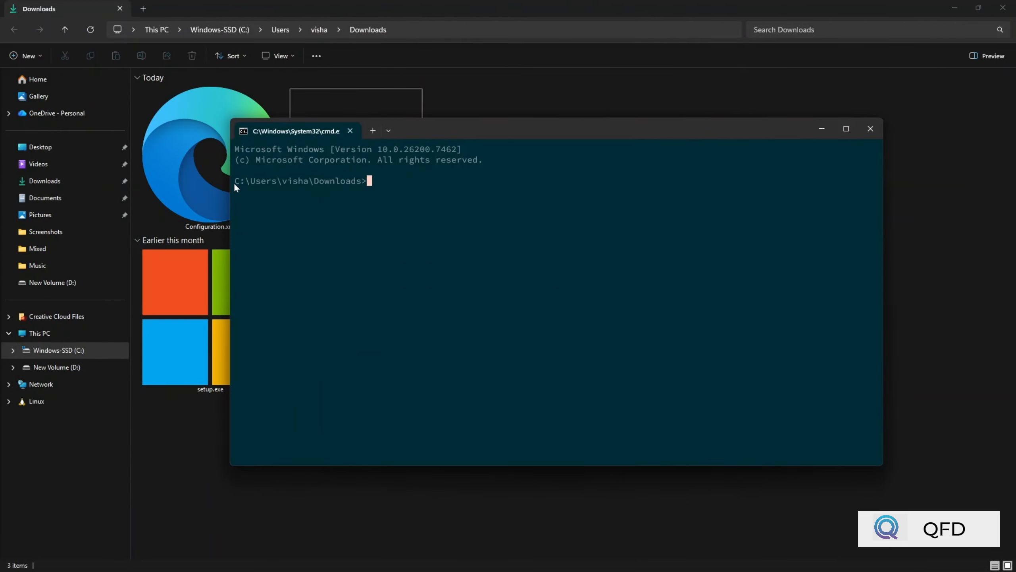
pyautogui.moveTo(235, 185); pyautogui.dragTo(374, 191)
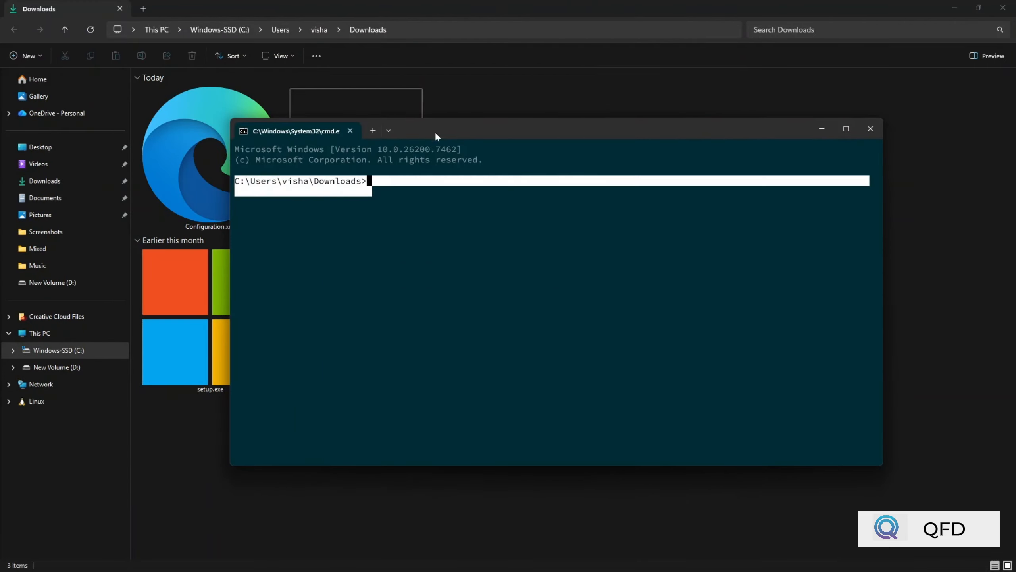
pyautogui.moveTo(435, 132); pyautogui.dragTo(576, 208)
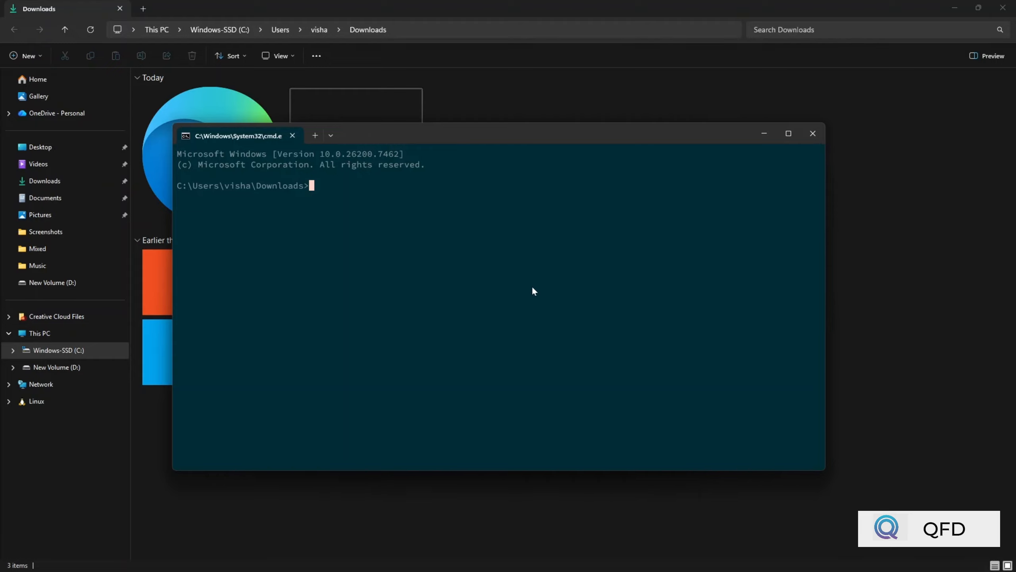
# Run setup /download Configuration.xml to download the Office installation files, and close the terminal window.
pyautogui.write('setup /download')
pyautogui.moveTo(390, 137); pyautogui.dragTo(581, 141)
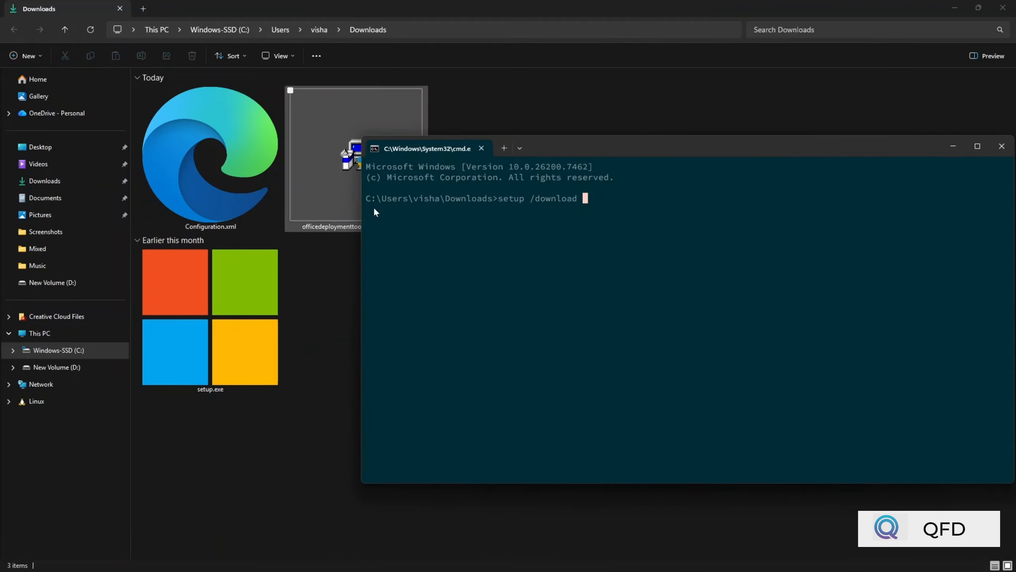
pyautogui.moveTo(626, 142); pyautogui.dragTo(478, 138)
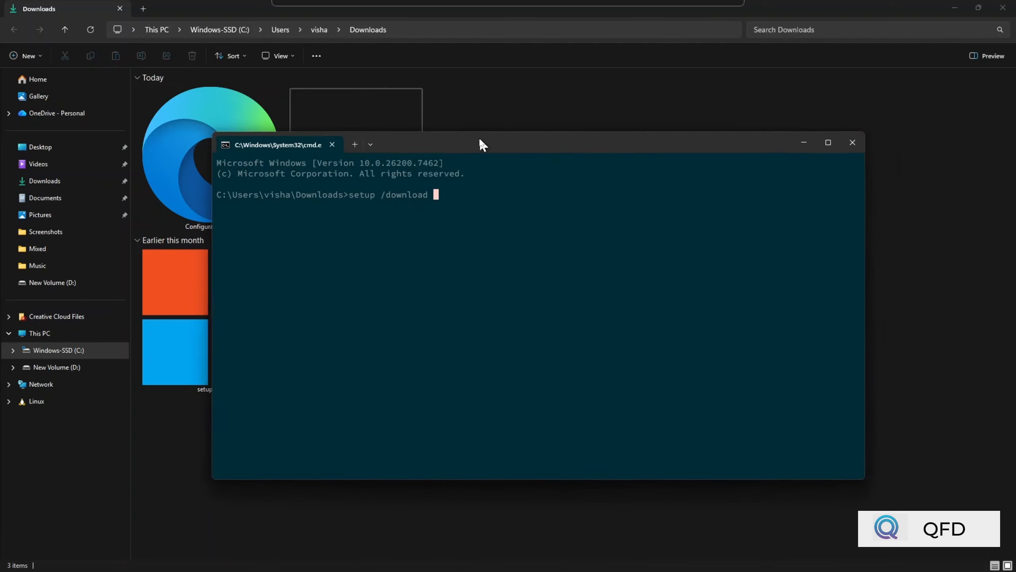
pyautogui.write('Con')
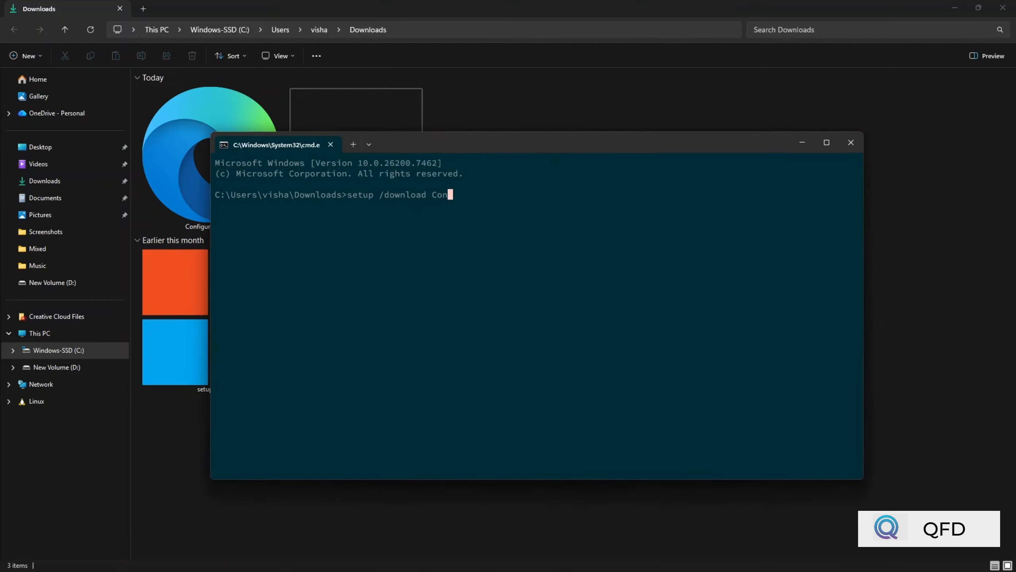
pyautogui.press('Tab')
pyautogui.press('Return')
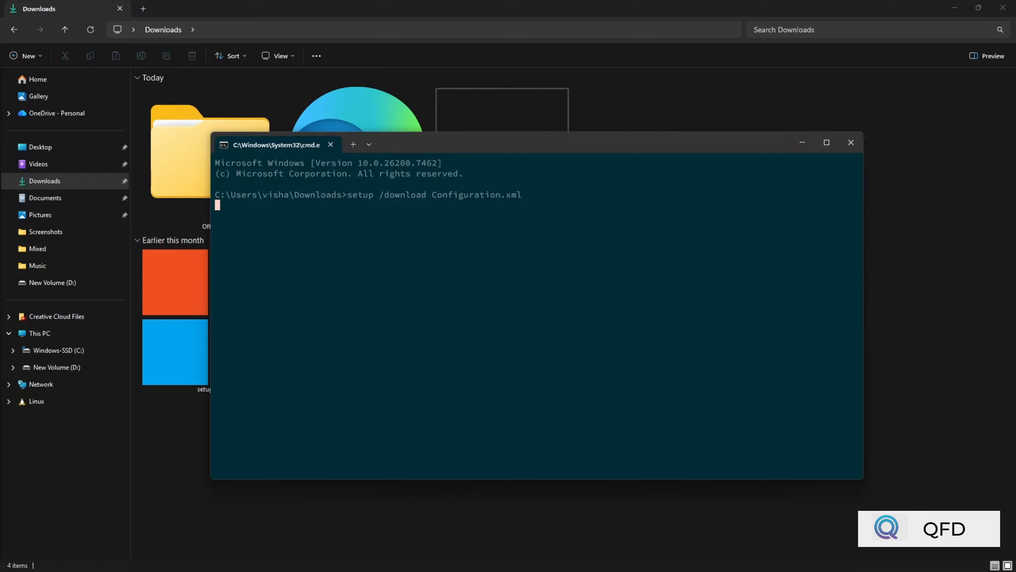
pyautogui.click(849, 142)
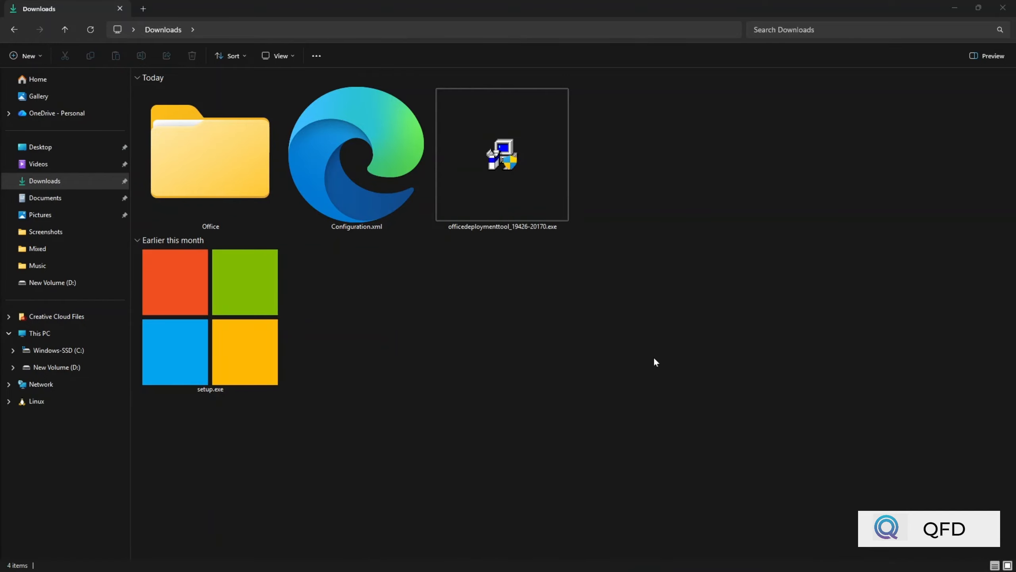
# Search for cmd and open Command Prompt as administrator, placing its window over the Downloads folder.
pyautogui.press('super')
pyautogui.write('cmd')
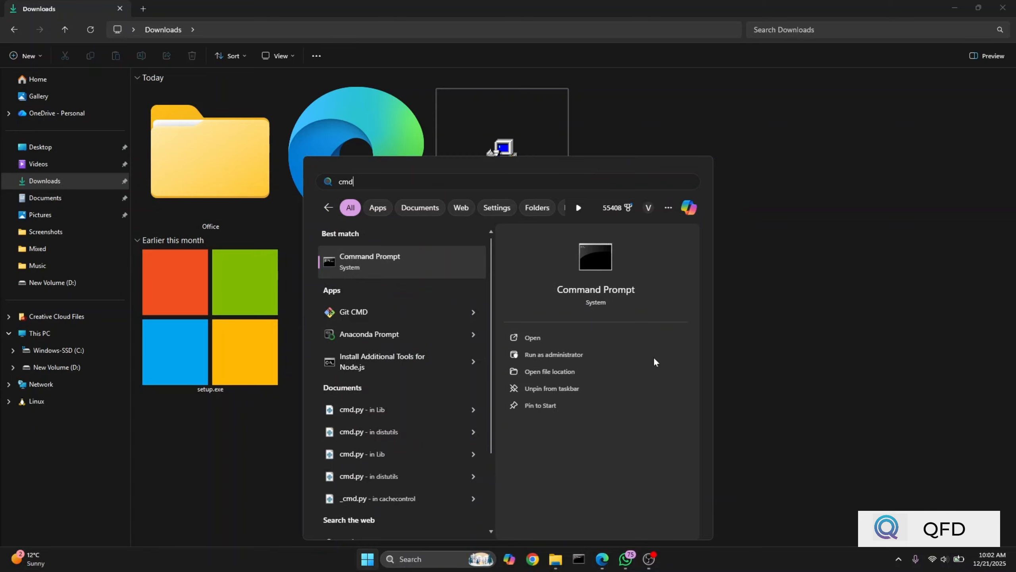
pyautogui.click(543, 353)
pyautogui.moveTo(353, 78); pyautogui.dragTo(551, 198)
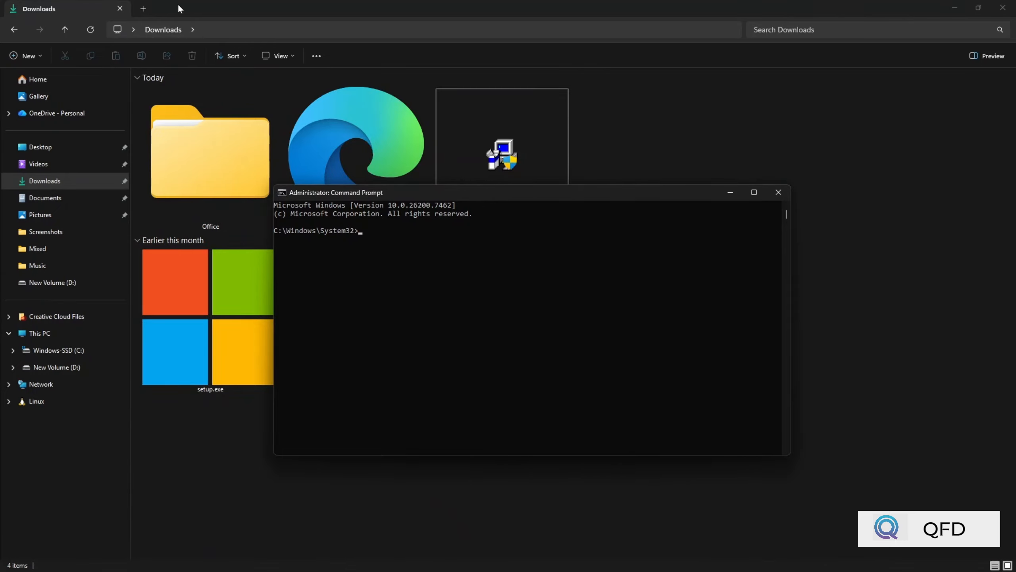
# Copy the Downloads folder path from File Explorer and change the administrator Command Prompt to that directory with cd.
pyautogui.click(406, 31)
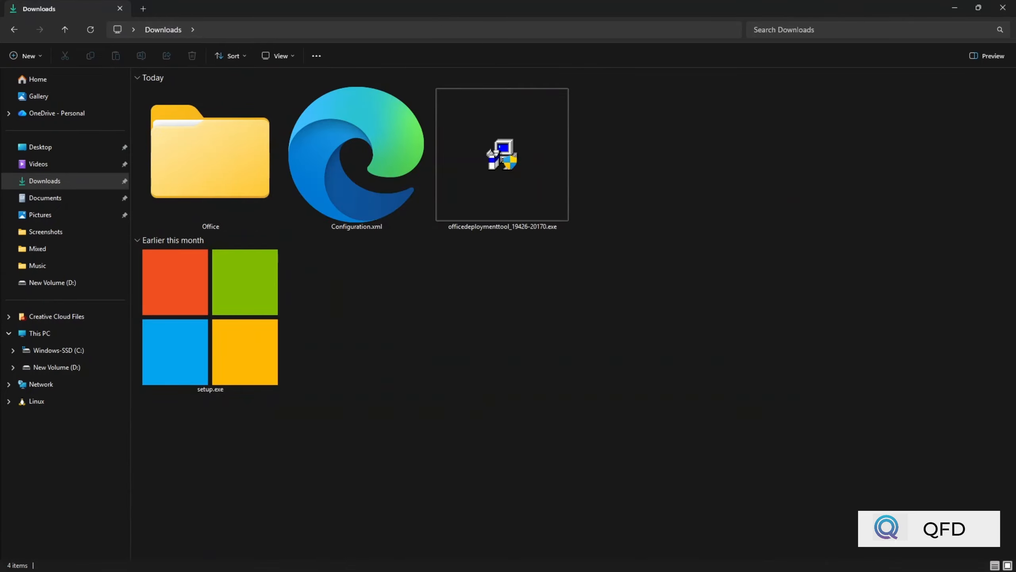
pyautogui.rightClick(443, 32)
pyautogui.click(486, 40)
pyautogui.click(578, 563)
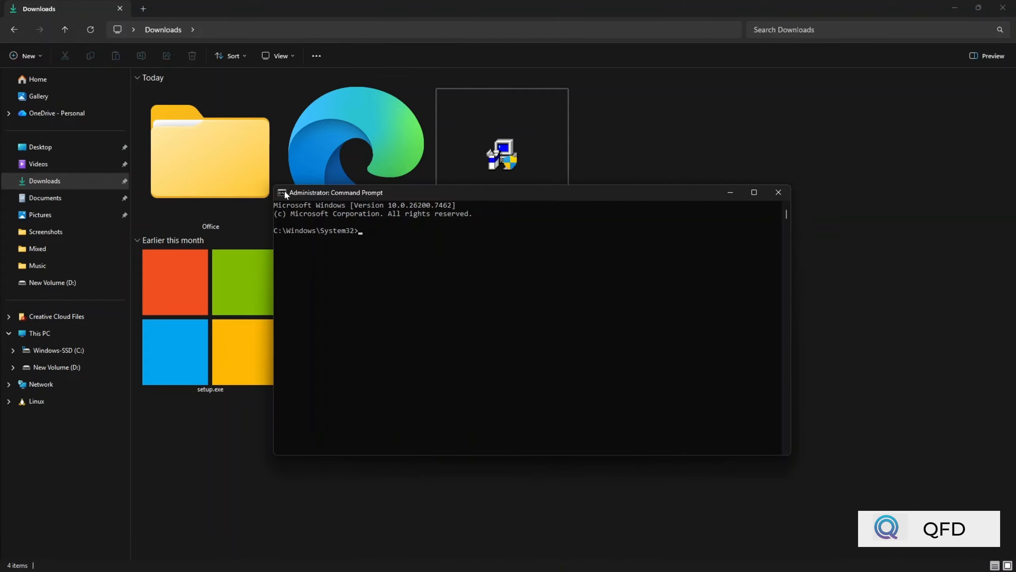
pyautogui.write('cd')
pyautogui.rightClick(377, 231)
pyautogui.press('Return')
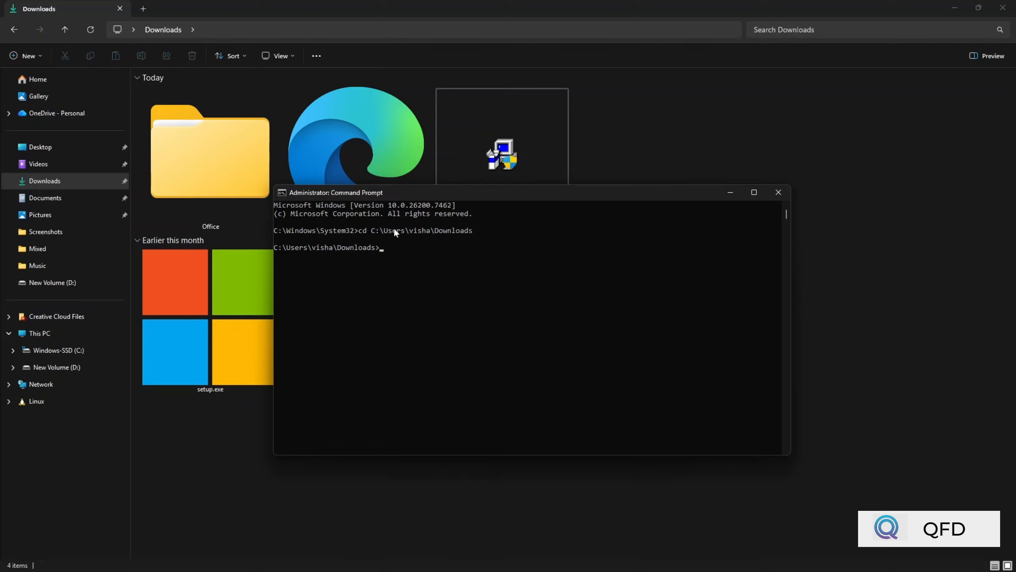
pyautogui.moveTo(280, 248); pyautogui.dragTo(337, 248)
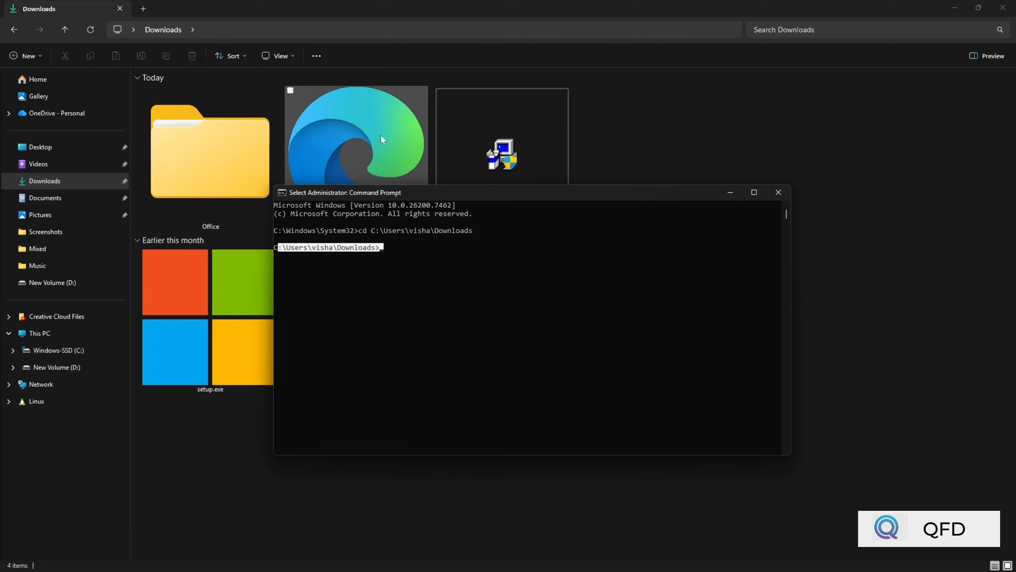
pyautogui.click(418, 275)
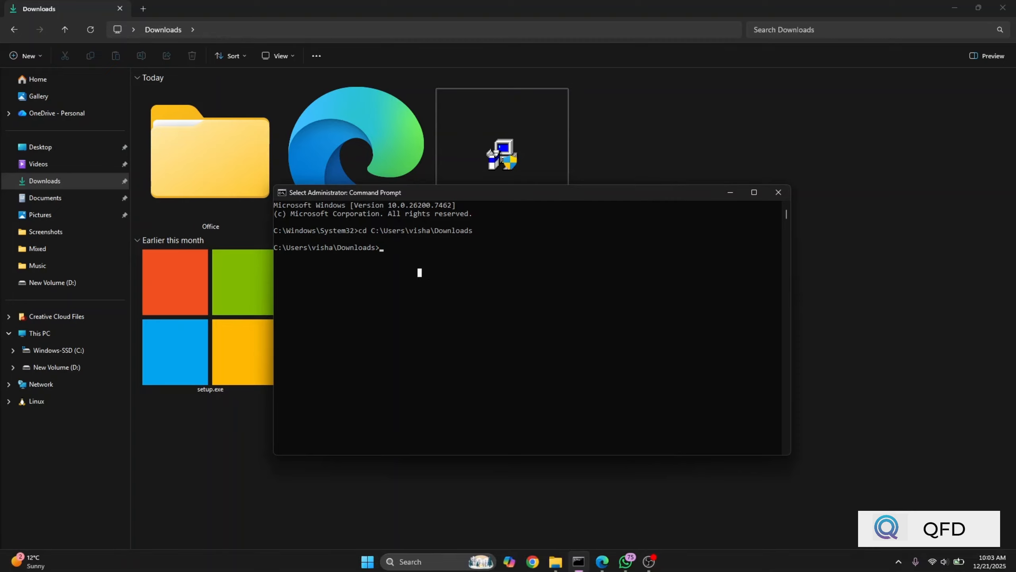
# Try to download the Office installation files by running setup /download Configuration.xml from Downloads in the administrator Command Prompt.
pyautogui.write('setup ')
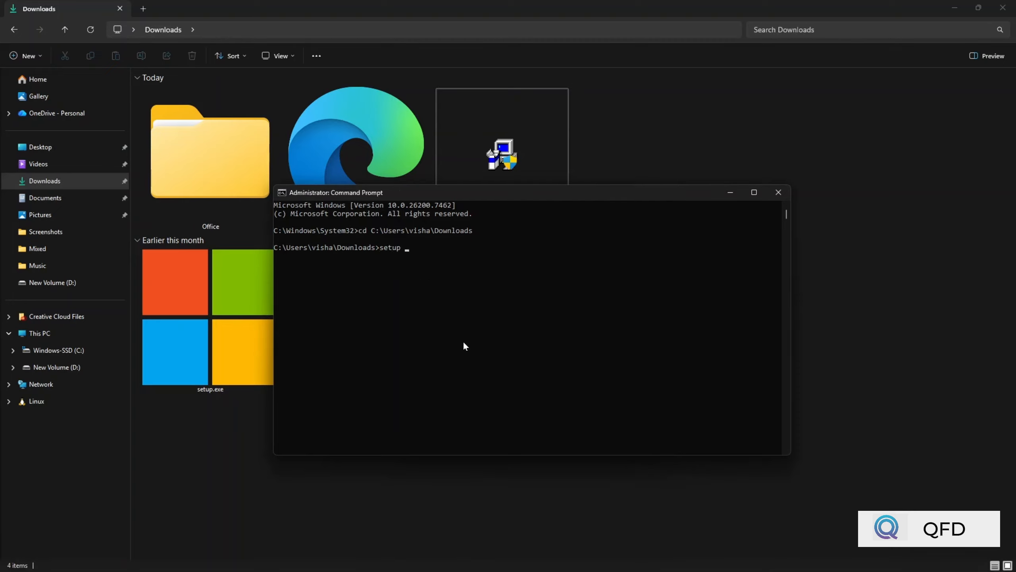
pyautogui.write('/download Con')
pyautogui.press('Tab')
pyautogui.press('Return')
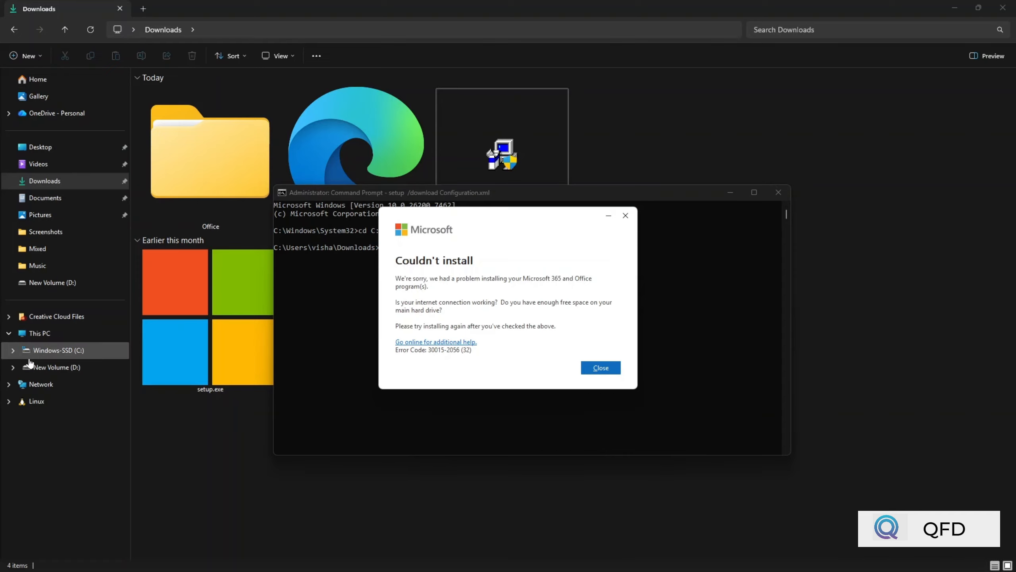
# Check the free space on the drives in This PC, return to Downloads and close the Office installer dialog.
pyautogui.click(38, 333)
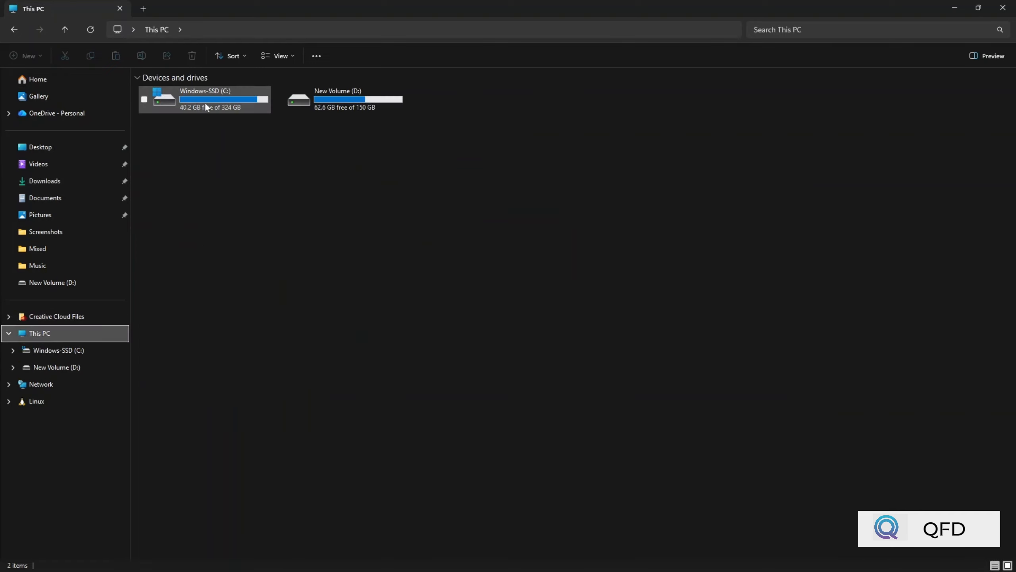
pyautogui.click(14, 29)
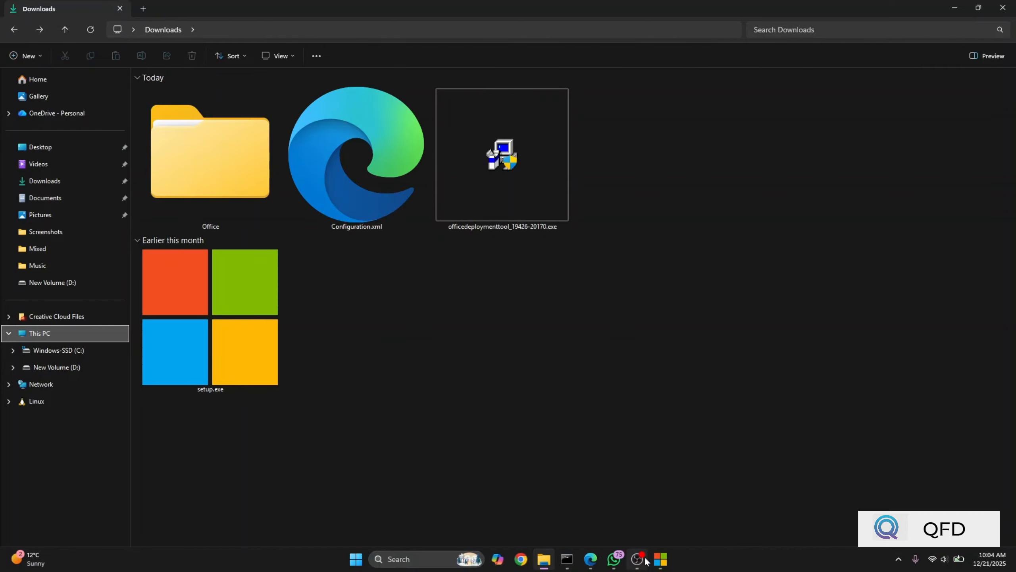
pyautogui.click(660, 559)
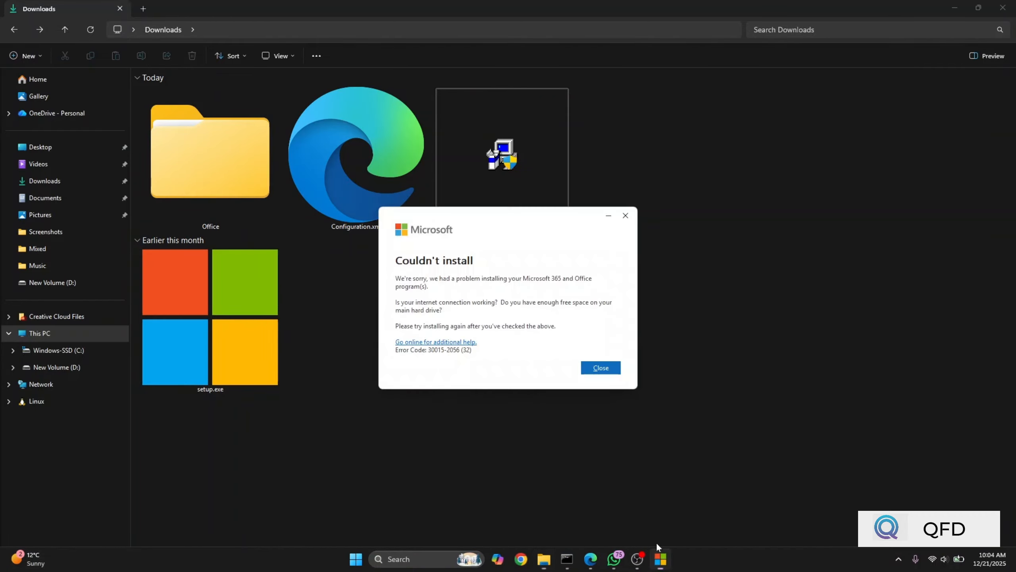
pyautogui.click(601, 367)
# Copy Configuration.xml and setup.exe from Downloads into the Temp folder on New Volume (D:).
pyautogui.click(347, 224)
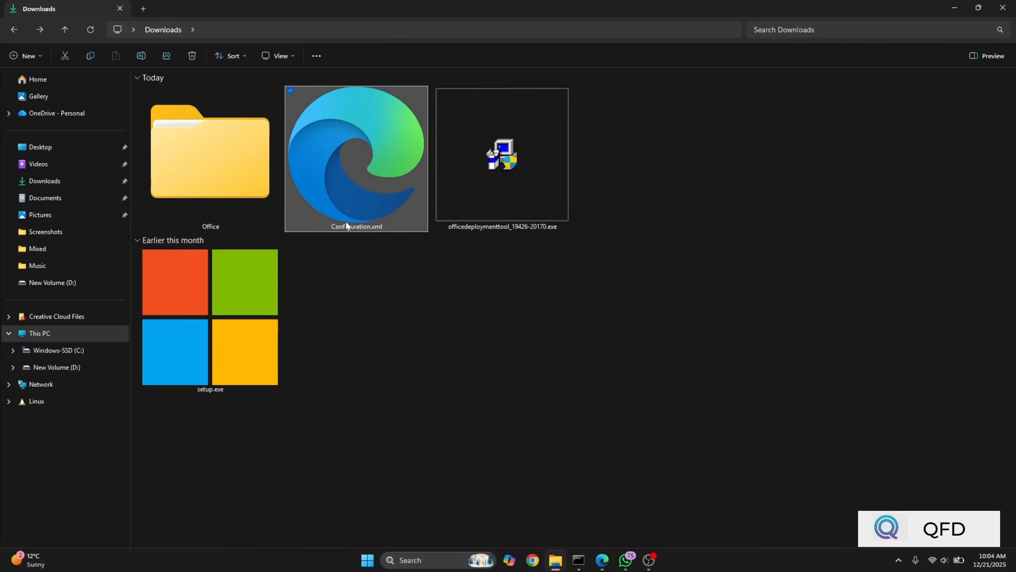
pyautogui.keyDown('ctrl'); pyautogui.click(264, 336); pyautogui.keyUp('ctrl')
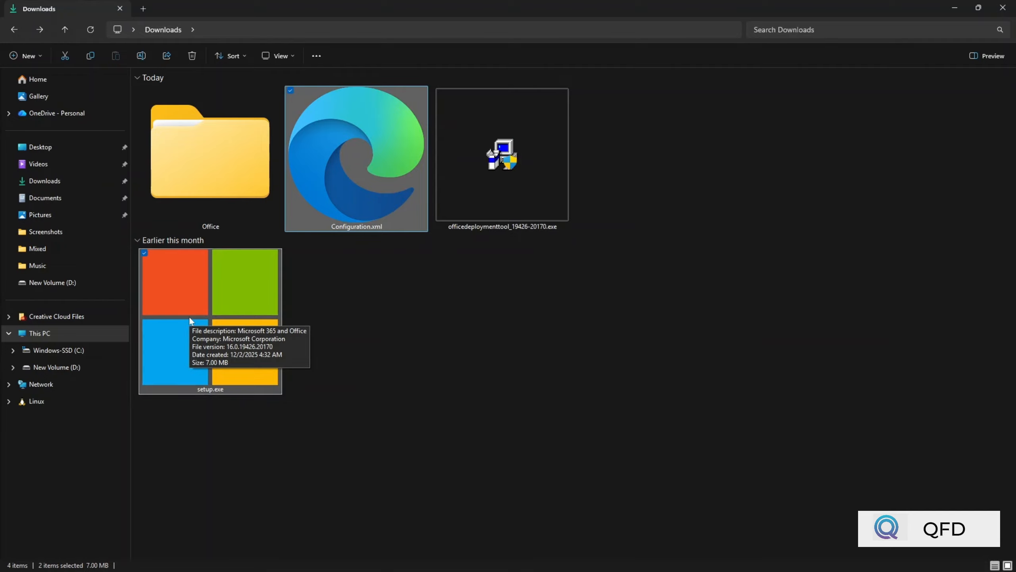
pyautogui.rightClick(188, 347)
pyautogui.click(241, 344)
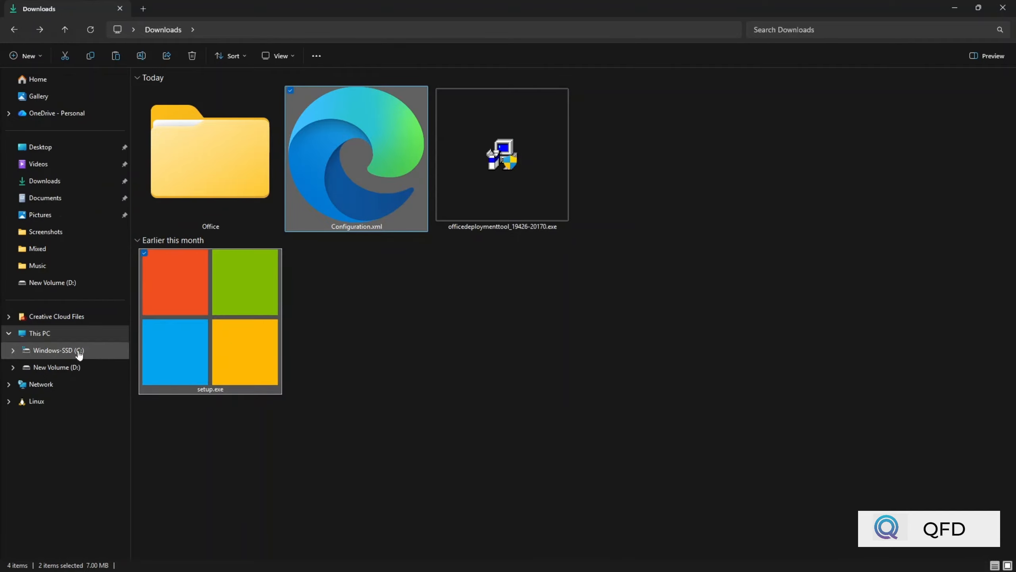
pyautogui.click(67, 372)
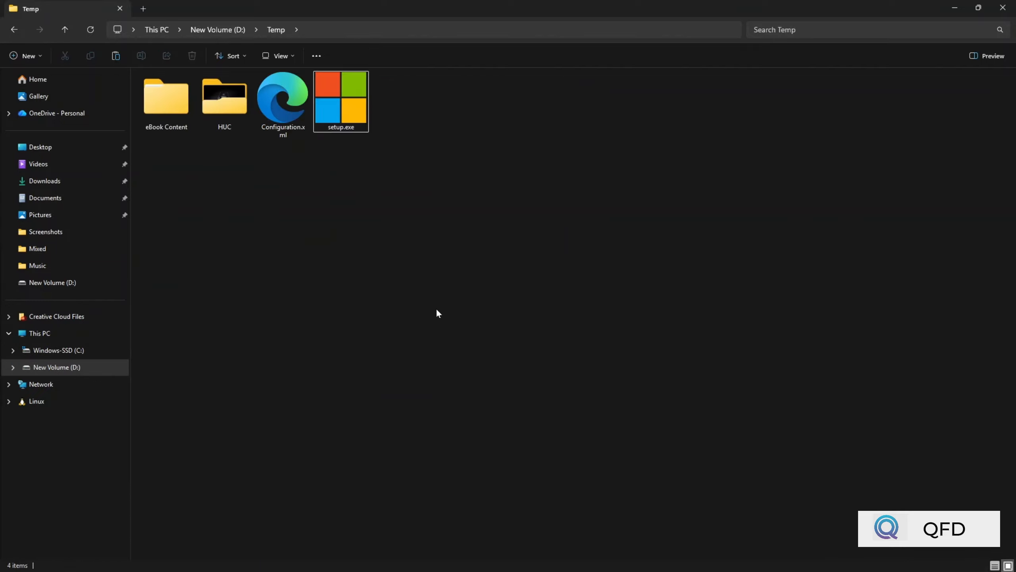
# Copy the Temp folder's path from File Explorer and change the administrator Command Prompt to it with D: and cd D:\Temp.
pyautogui.click(320, 31)
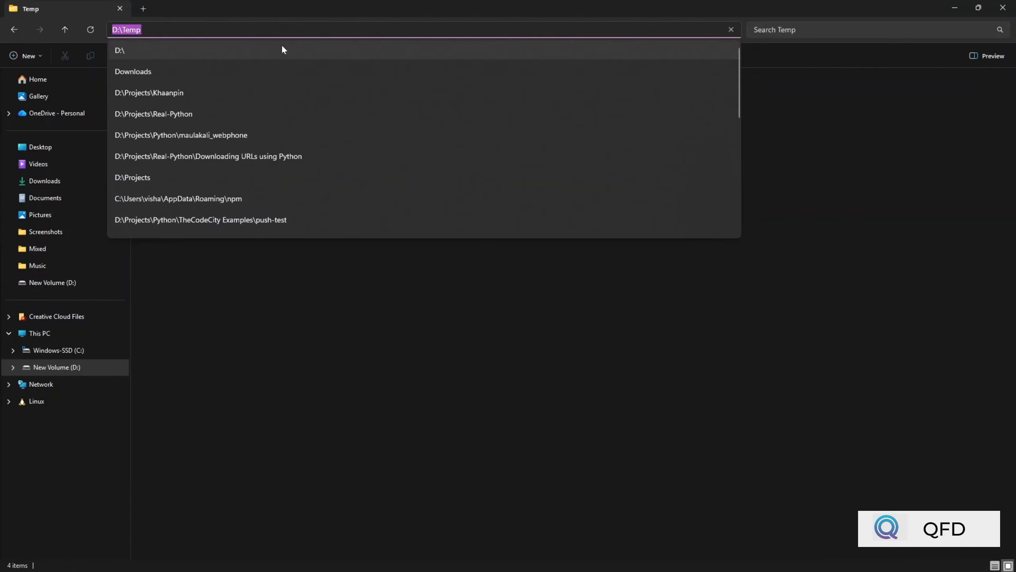
pyautogui.click(377, 446)
pyautogui.click(579, 568)
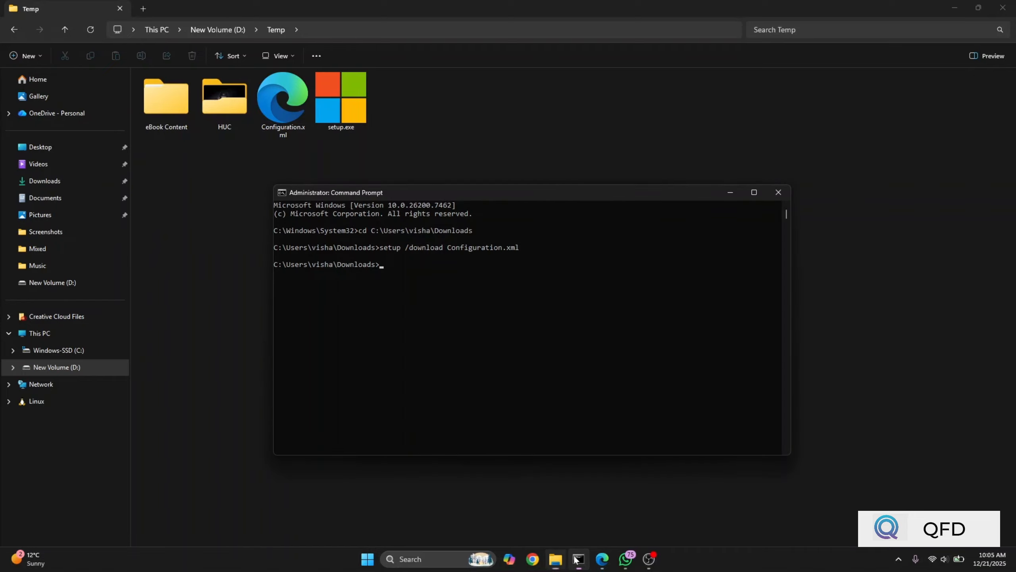
pyautogui.moveTo(275, 266); pyautogui.dragTo(297, 267)
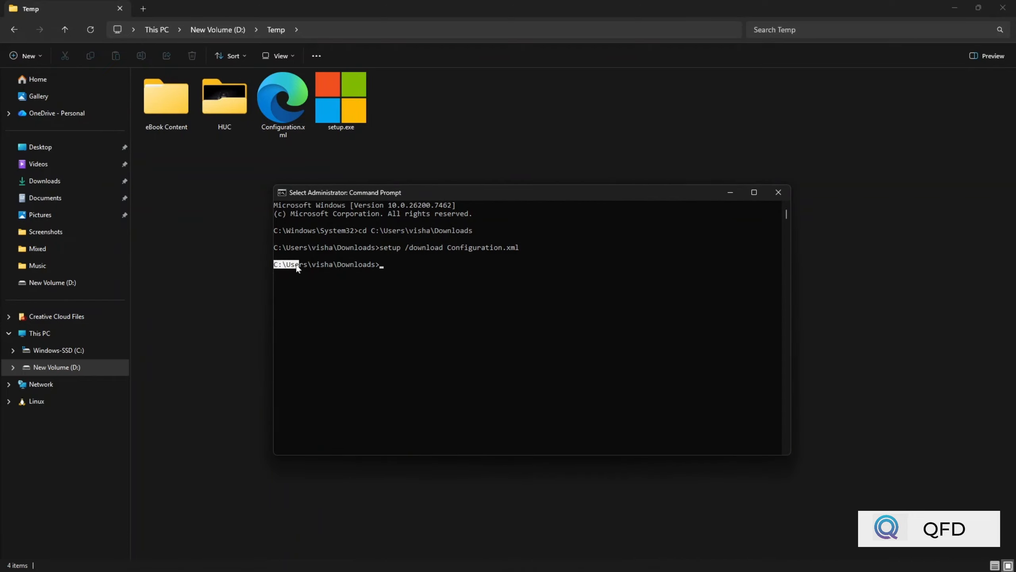
pyautogui.click(424, 273)
pyautogui.press('Escape')
pyautogui.write('D:')
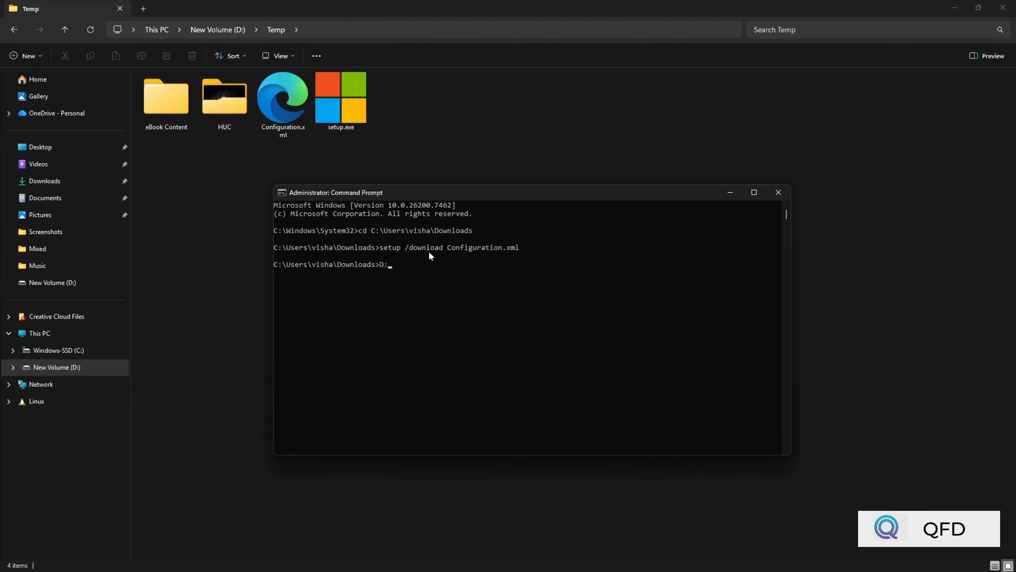
pyautogui.press('Return')
pyautogui.write('cd')
pyautogui.press('Return')
# Run setup /download Configuration.xml in D:\Temp to download the Office files, and inspect the downloaded Office folder.
pyautogui.press('Up')
pyautogui.press('Up')
pyautogui.press('Up')
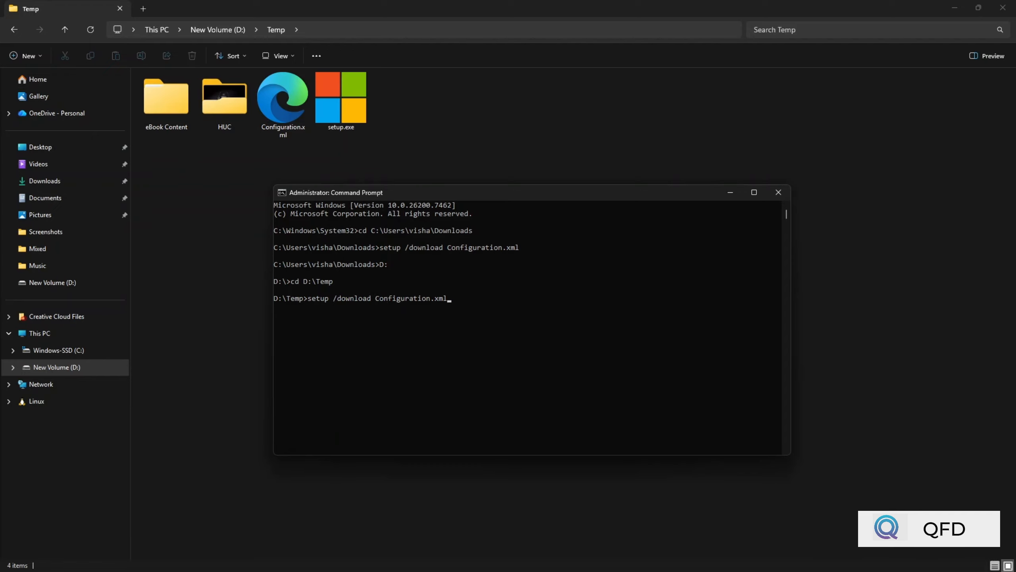
pyautogui.moveTo(936, 565)
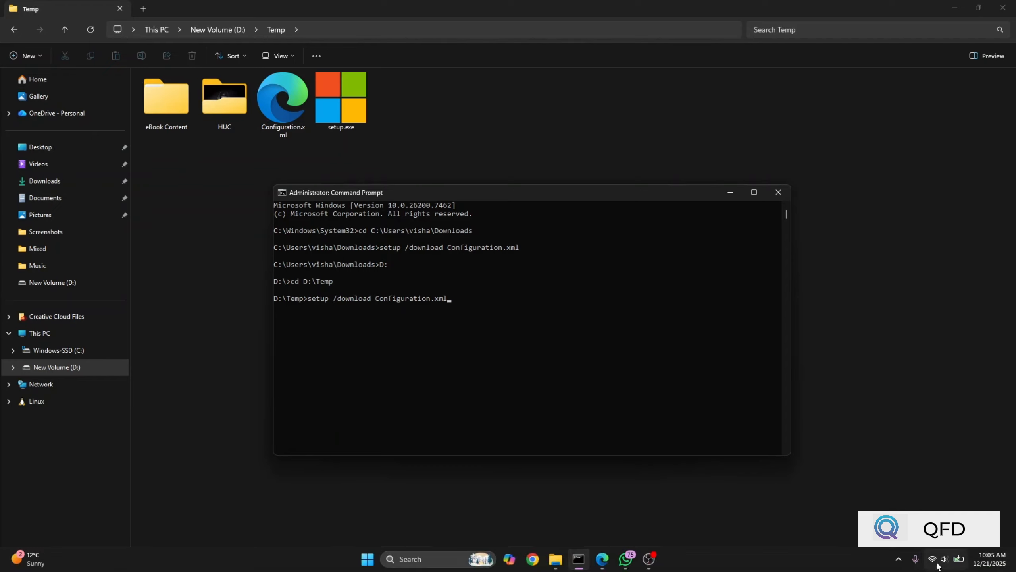
pyautogui.click(501, 298)
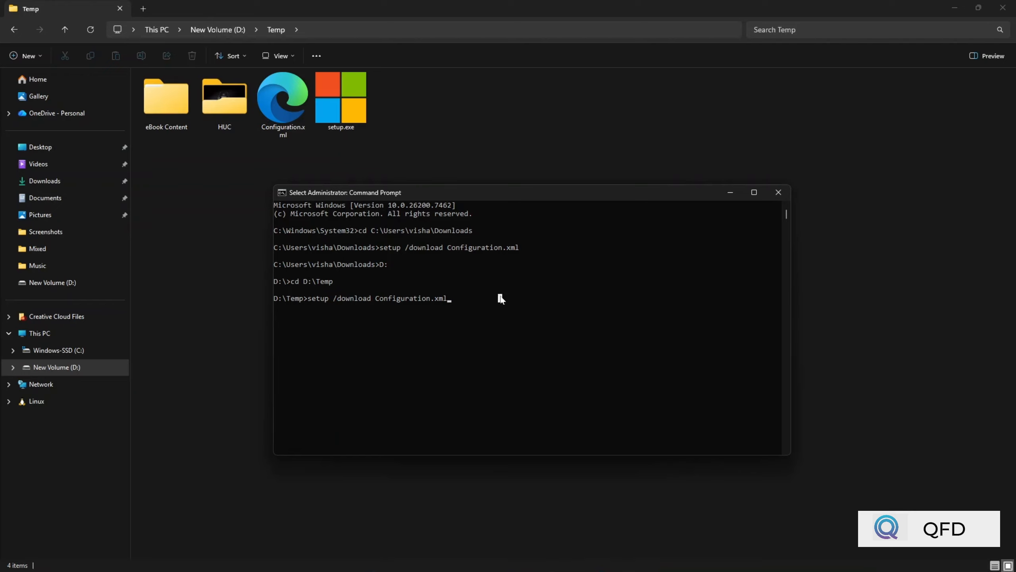
pyautogui.press('Return')
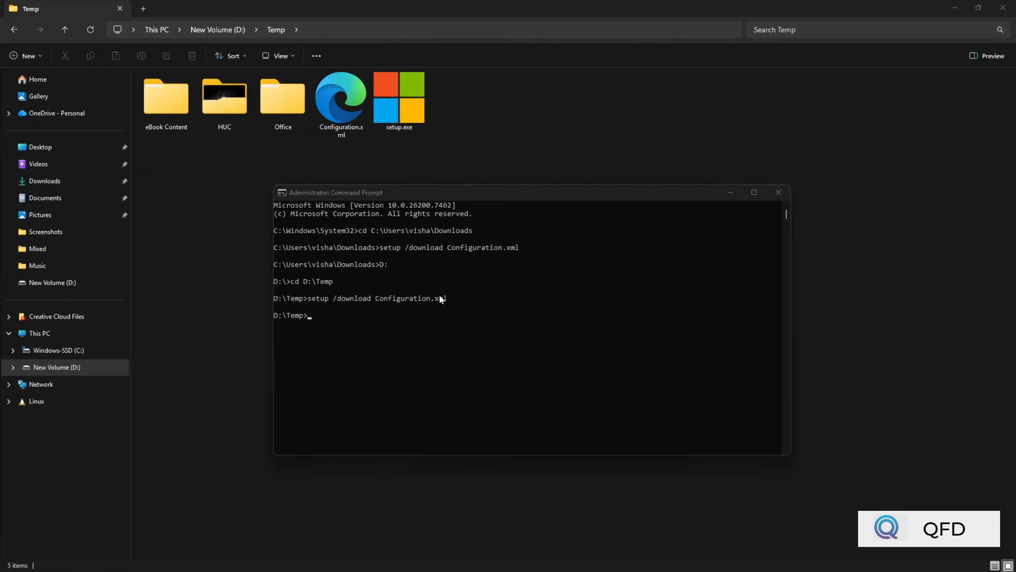
pyautogui.doubleClick(283, 98)
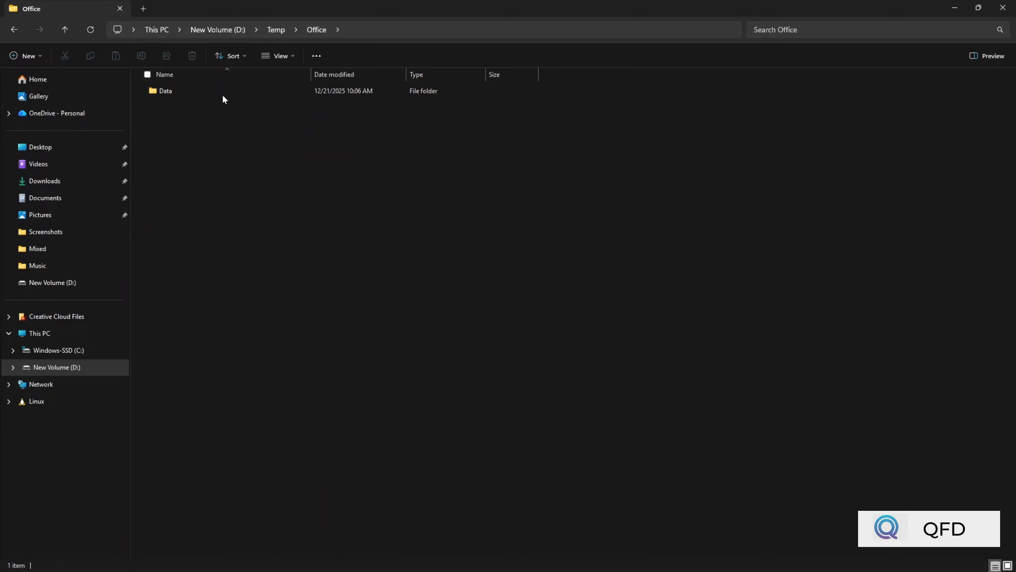
pyautogui.click(276, 30)
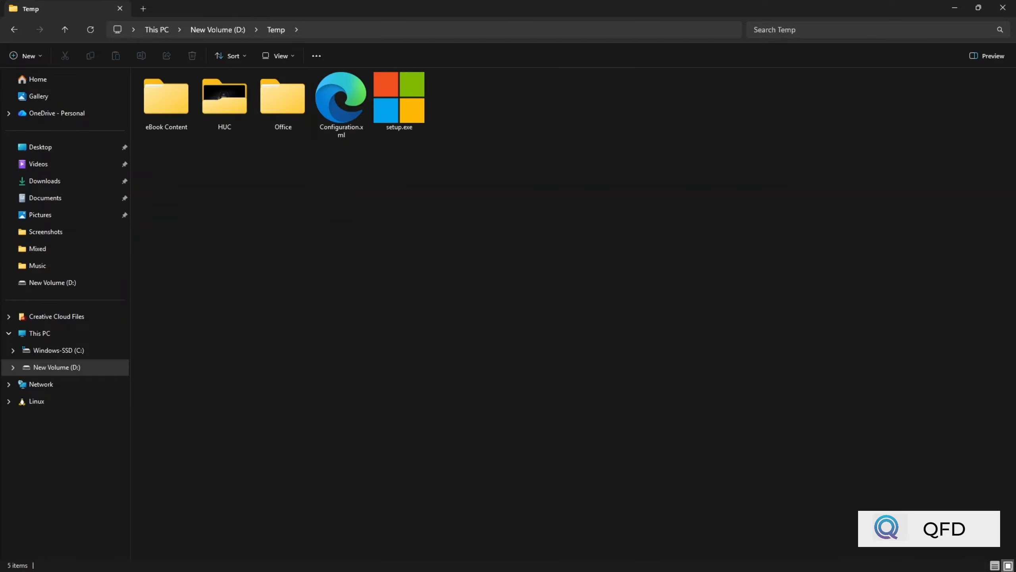
# Install Office by running setup /configure Configuration.xml from D:\Temp in the administrator Command Prompt, and close the installer when finished.
pyautogui.moveTo(620, 561)
pyautogui.click(579, 559)
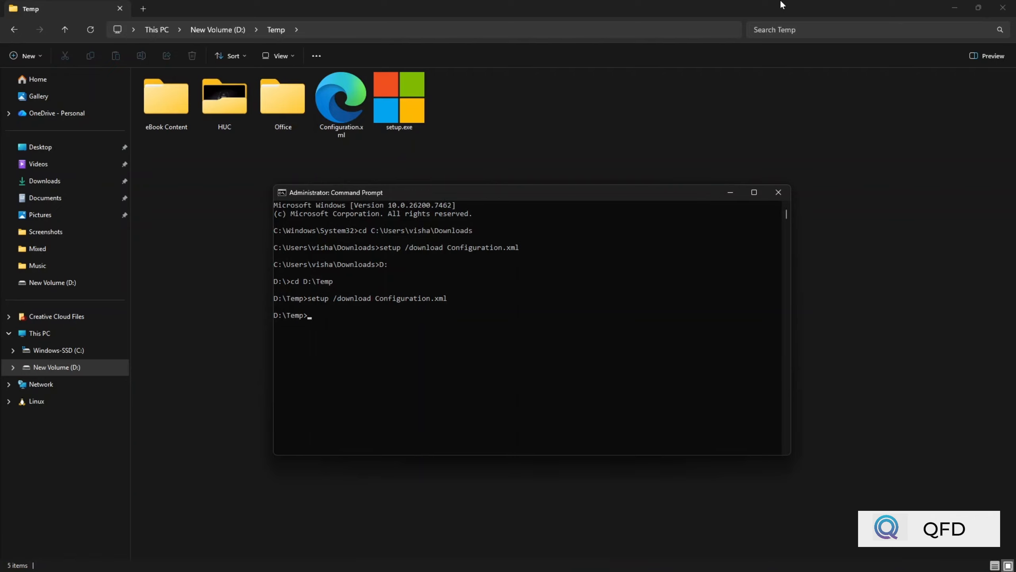
pyautogui.write('setup /configure Con')
pyautogui.press('Tab')
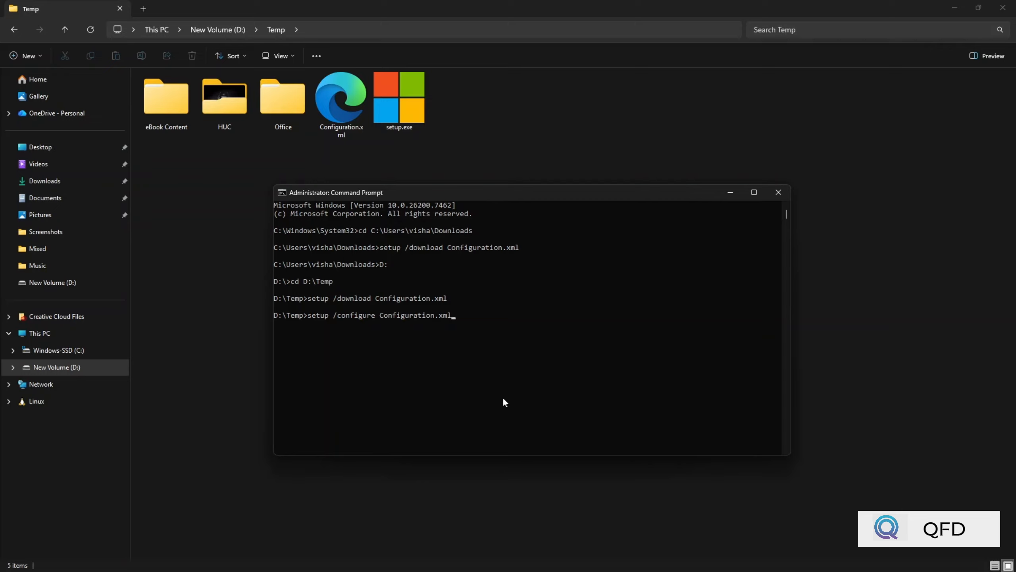
pyautogui.press('Return')
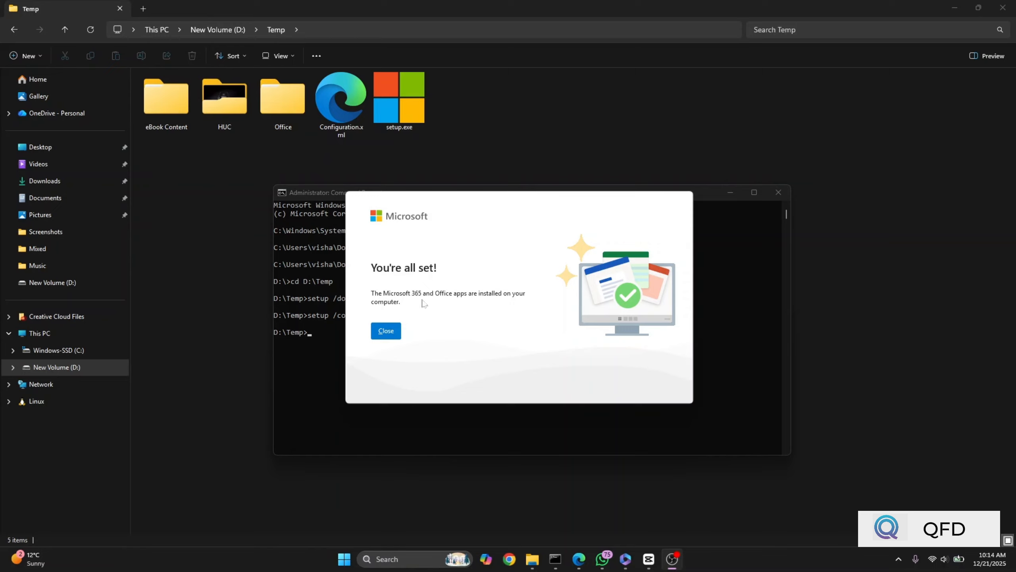
pyautogui.click(379, 335)
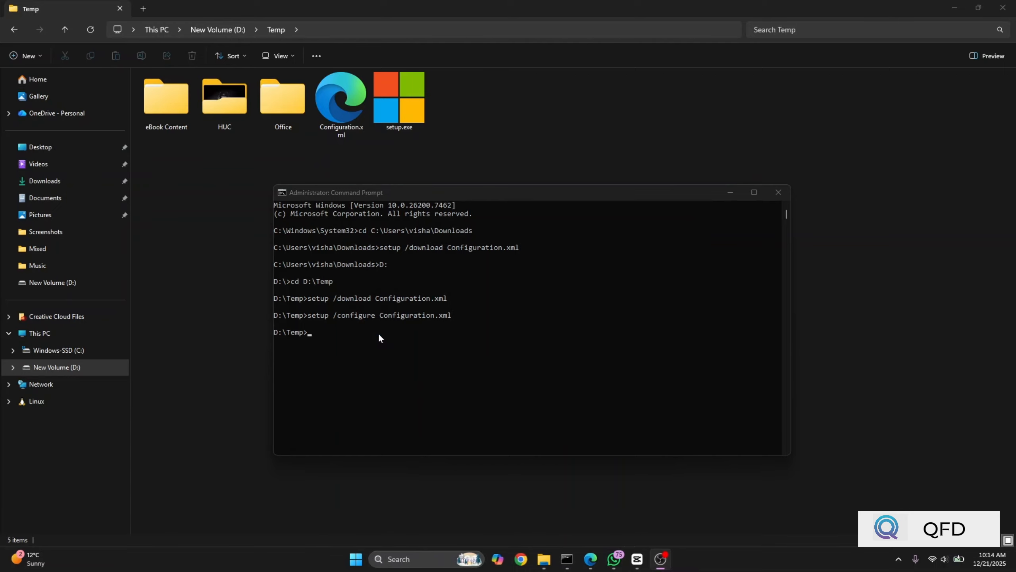
# Search Windows for word and excel to check the installed apps, and open Excel.
pyautogui.press('super')
pyautogui.write('word')
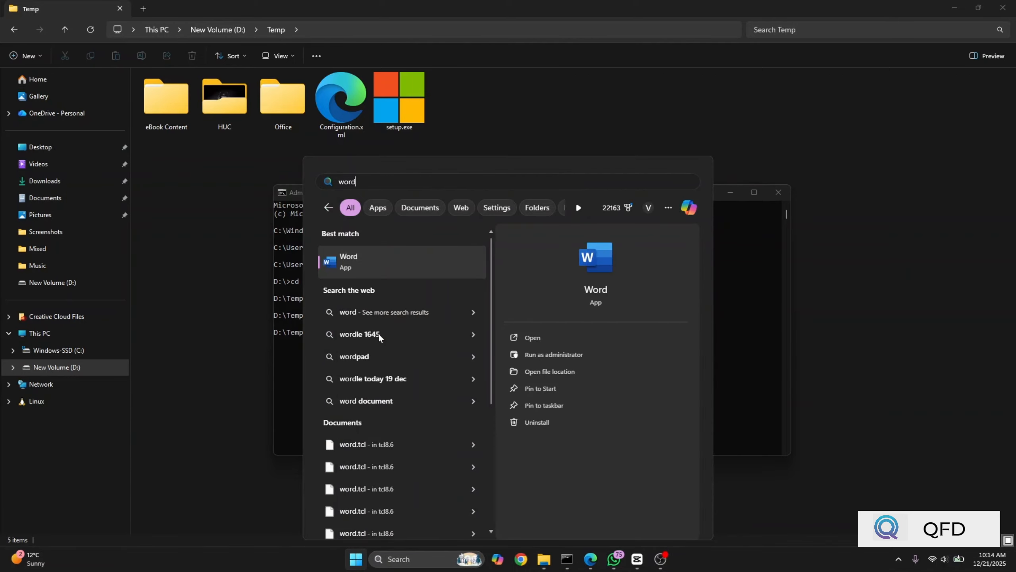
pyautogui.hotkey('ctrl', 'a')
pyautogui.write('excel')
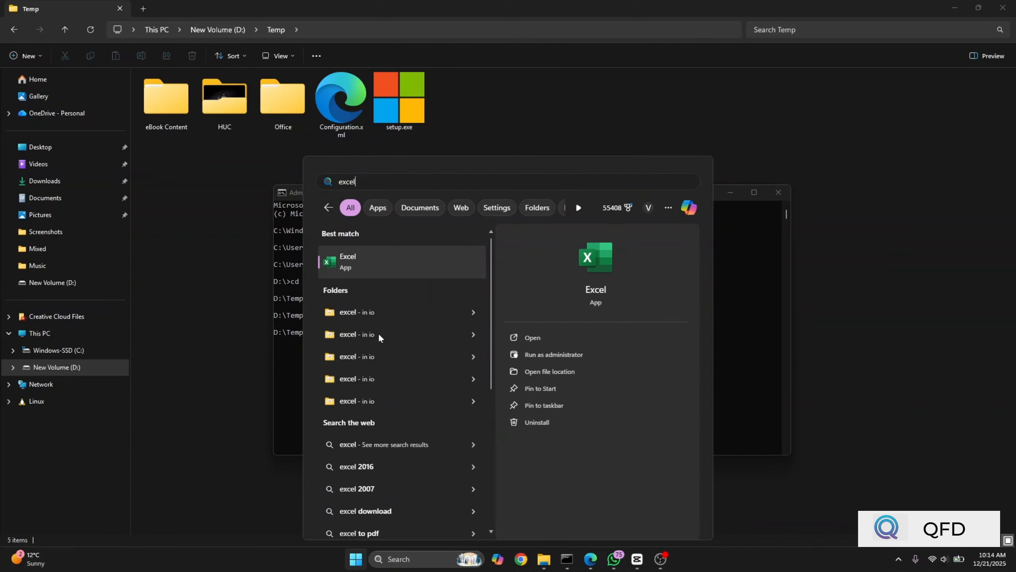
pyautogui.click(360, 272)
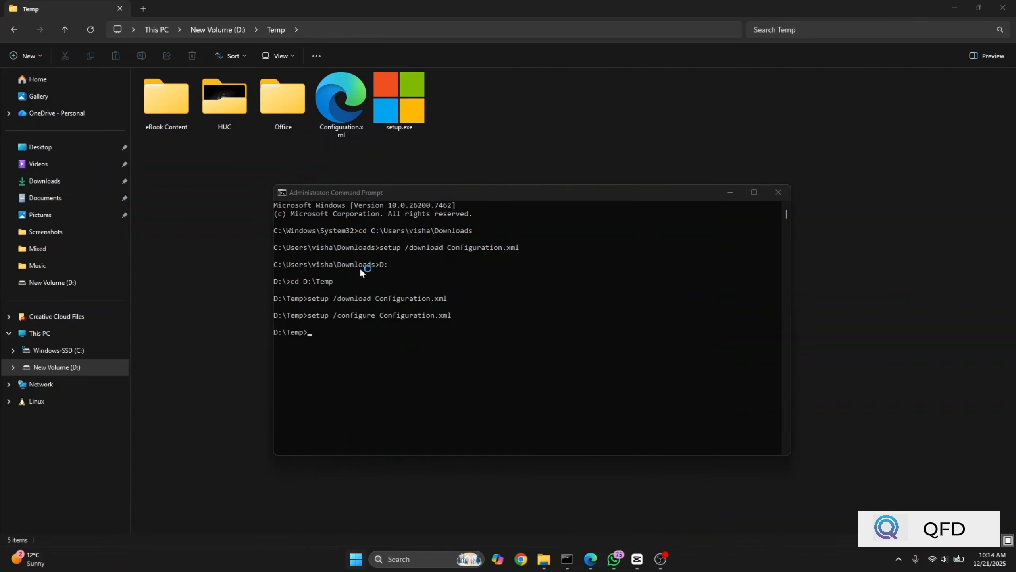